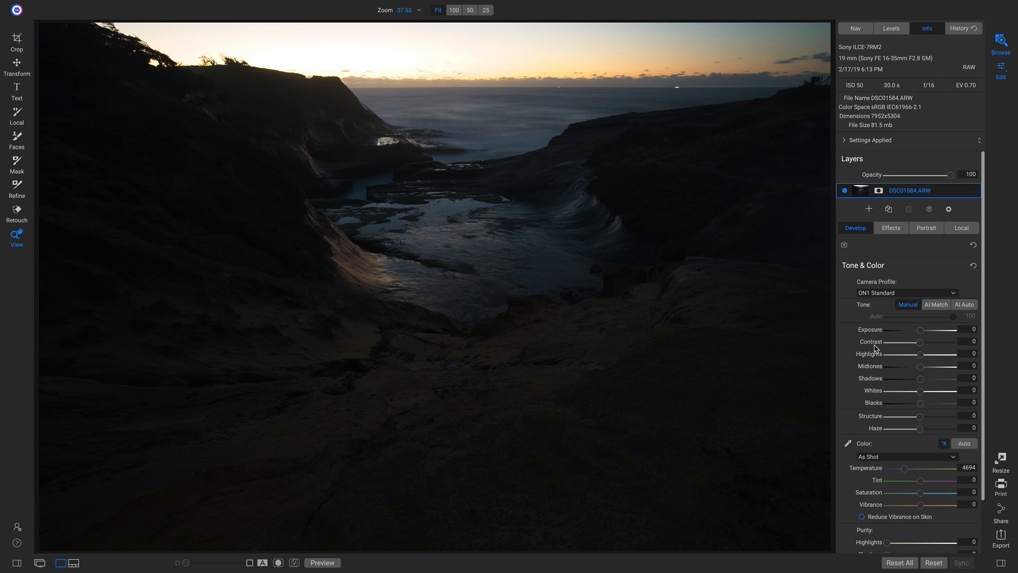
# Drag Shadows to 39 and Midtones to 36 in Tone & Color to brighten the coastal photo
pyautogui.moveTo(900, 401)
pyautogui.mouseDown()
pyautogui.moveTo(934, 403)
pyautogui.moveTo(920, 403)
pyautogui.mouseUp()
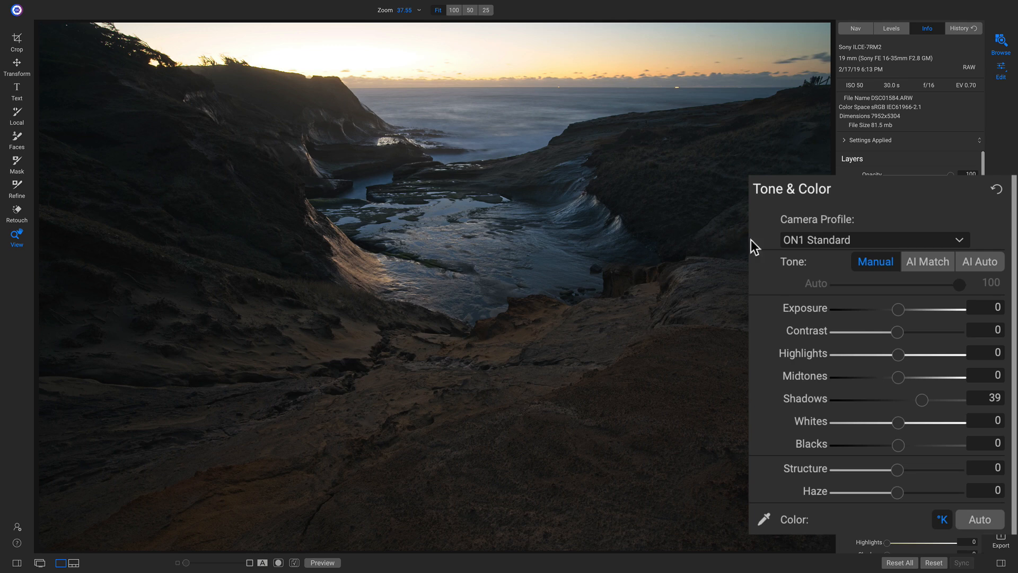
pyautogui.moveTo(902, 379); pyautogui.dragTo(918, 381)
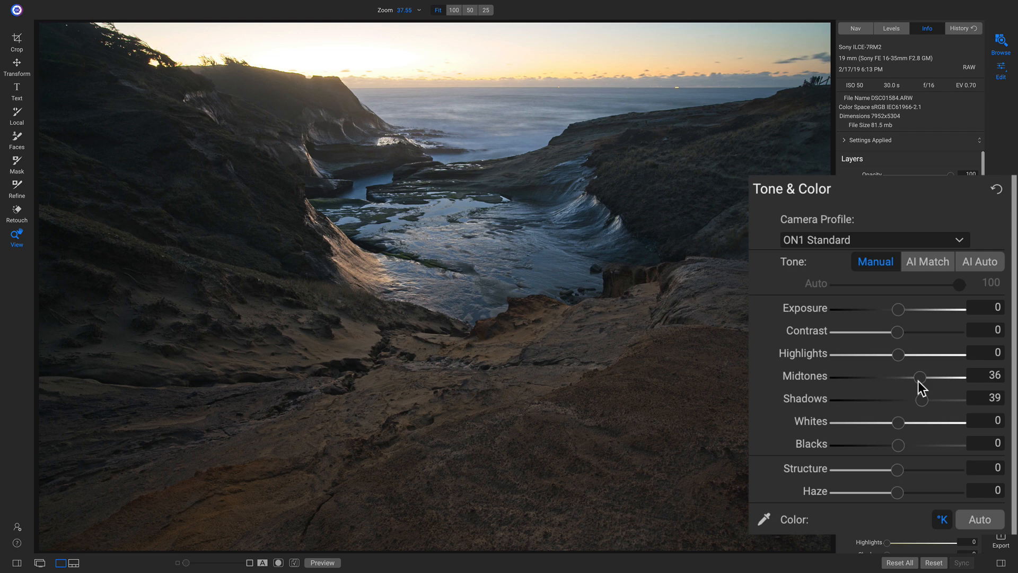
# Set Contrast to 39, Midtones to 50 and Shadows to 57, checking the clipping warnings
pyautogui.press('j')
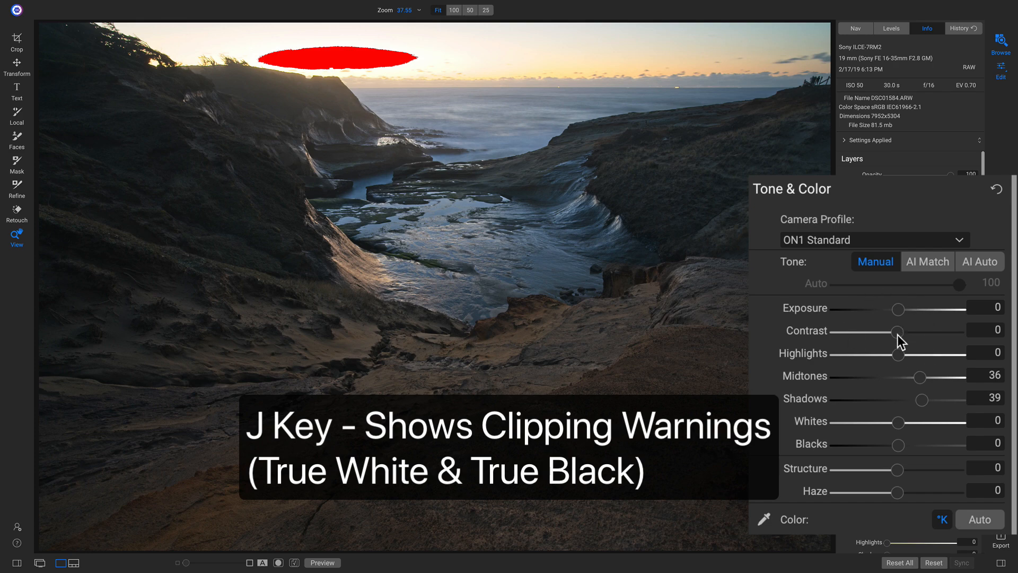
pyautogui.moveTo(897, 336); pyautogui.dragTo(921, 336)
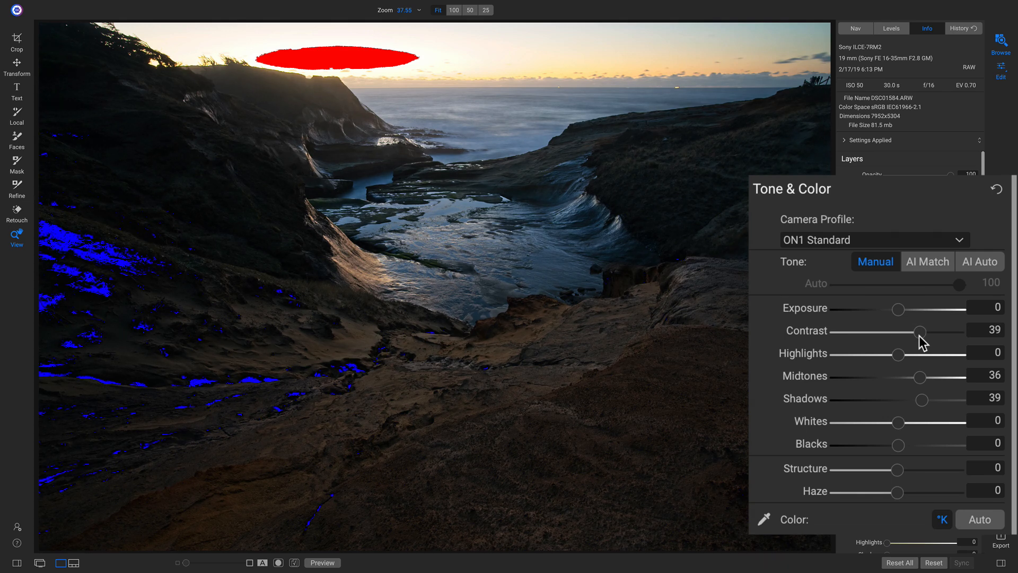
pyautogui.press('j')
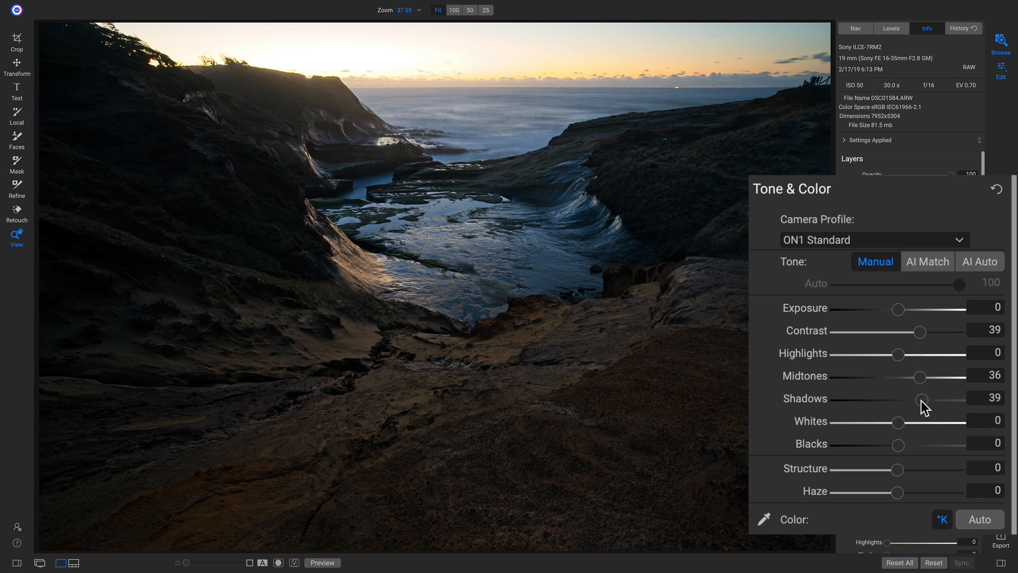
pyautogui.moveTo(922, 401); pyautogui.dragTo(929, 378)
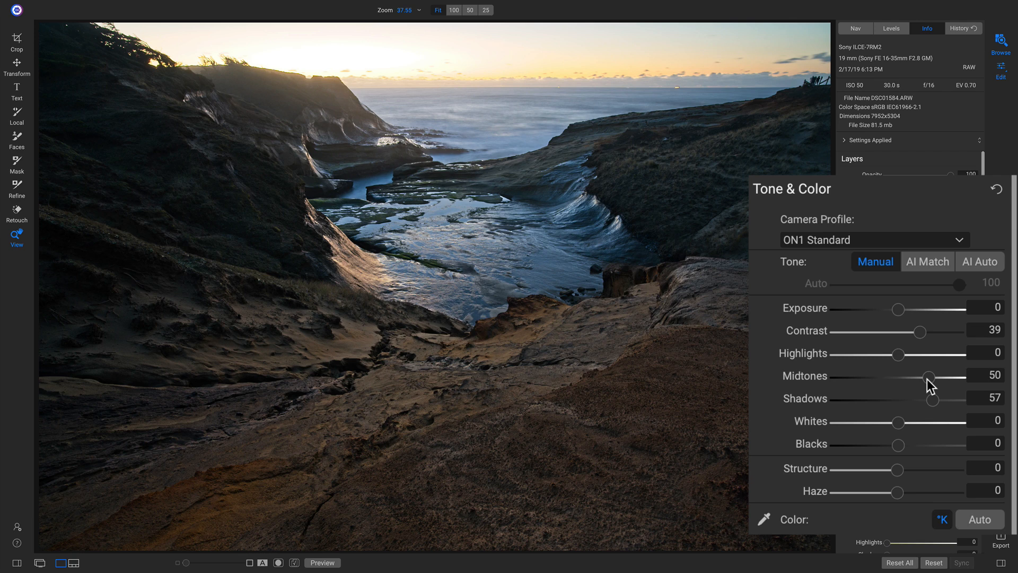
pyautogui.press('j')
pyautogui.press('j')
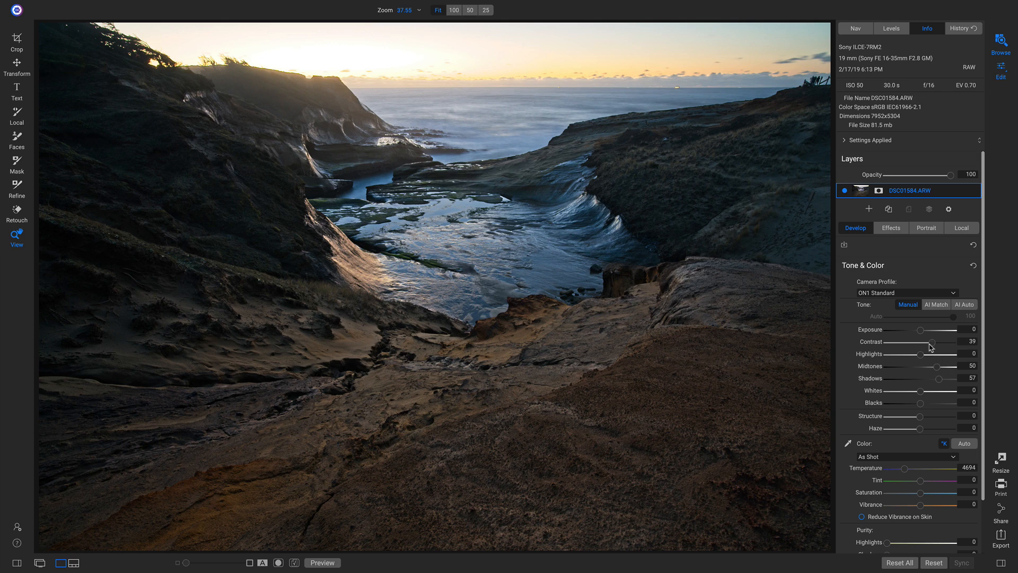
# Apply the Camera Landscape profile, compare against the original, then switch to Local adjustments
pyautogui.click(887, 293)
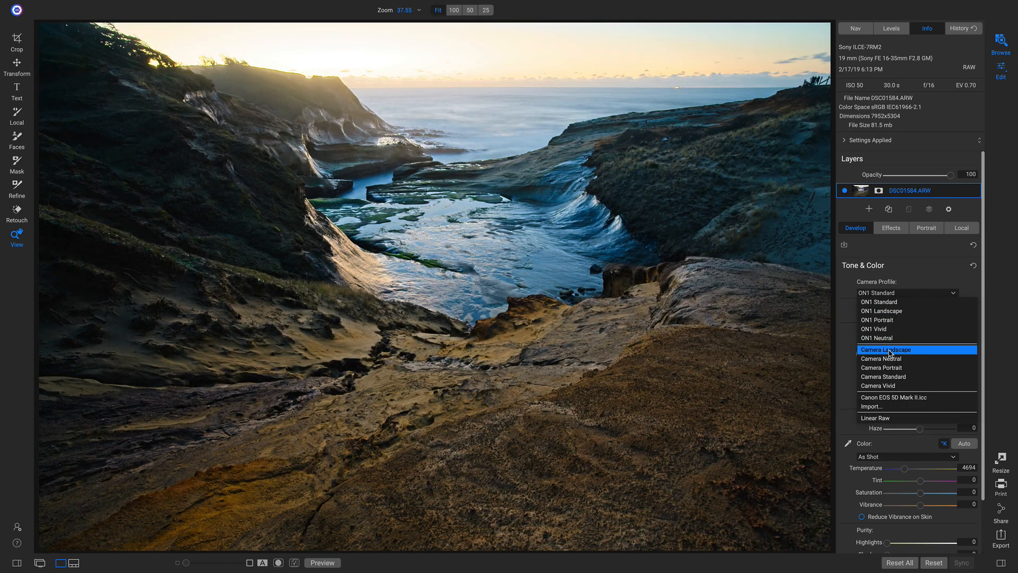
pyautogui.click(891, 351)
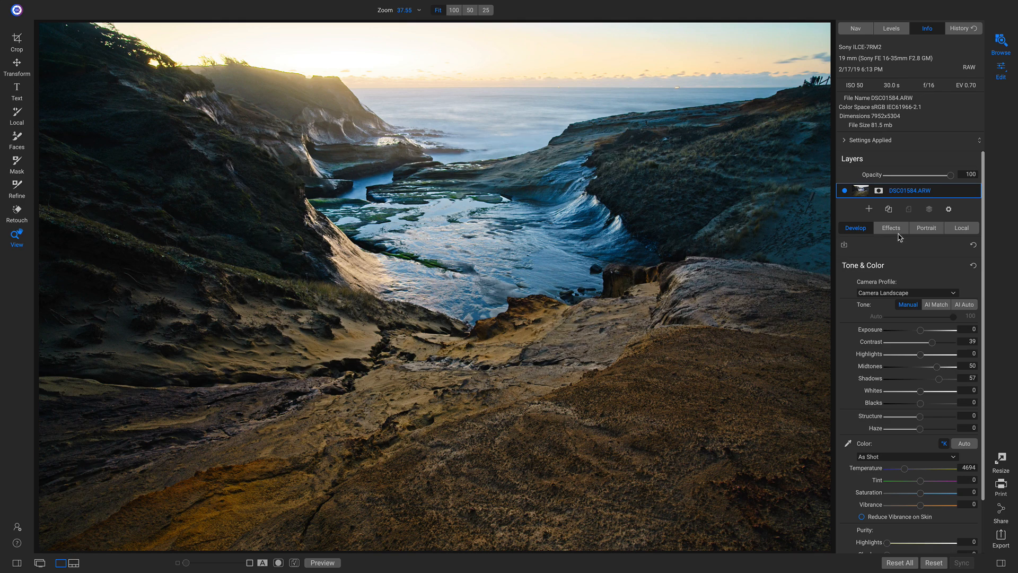
pyautogui.press('\\')
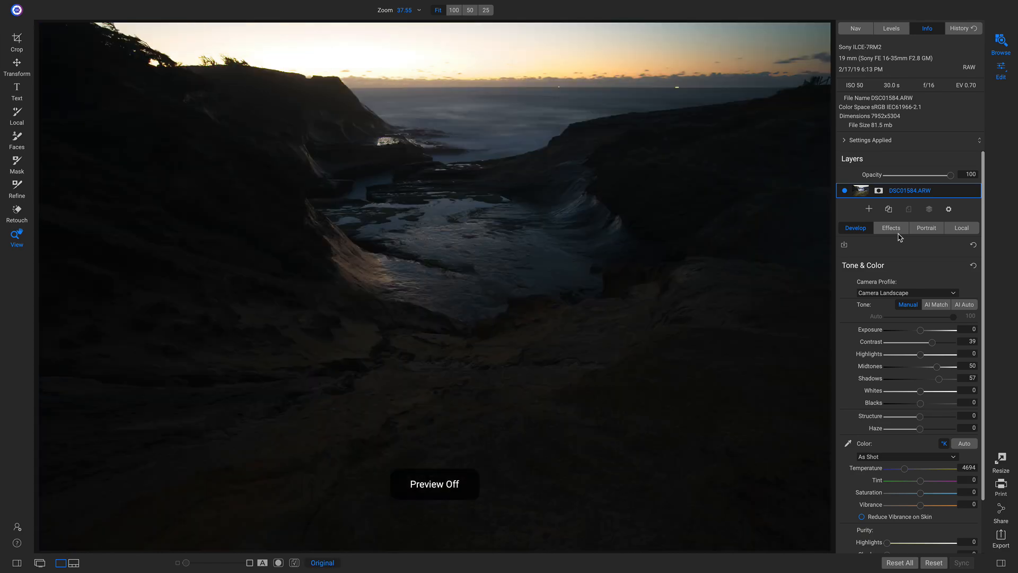
pyautogui.press('\\')
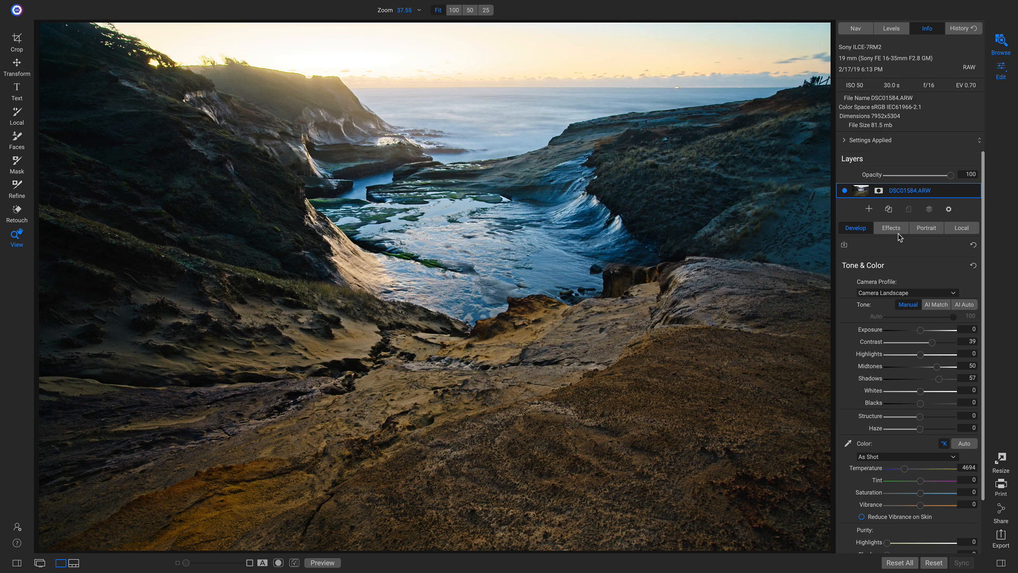
pyautogui.click(967, 230)
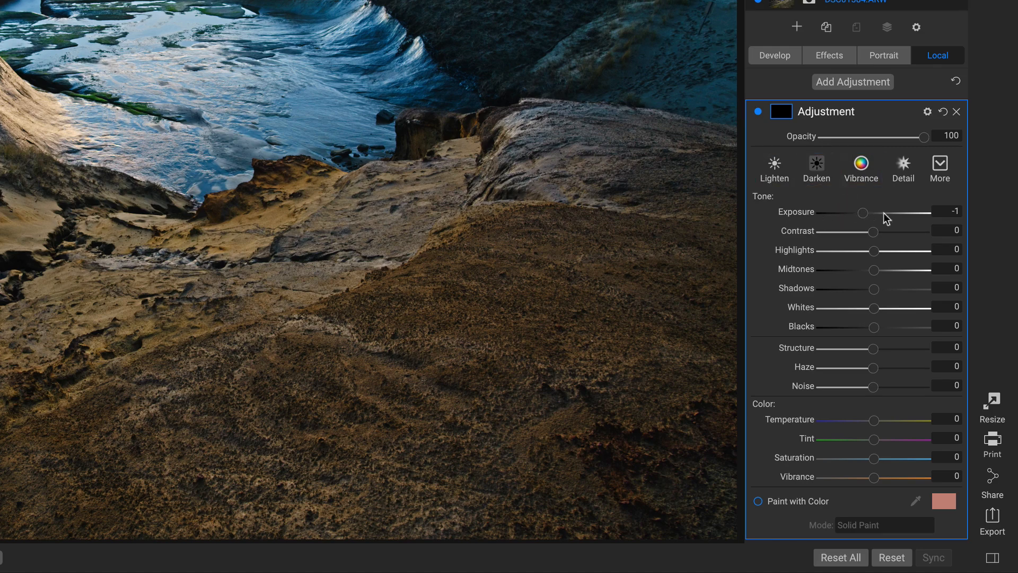
# Rename the new Exposure -1 local adjustment layer to 'Darken'
pyautogui.doubleClick(843, 111)
pyautogui.write('Darken')
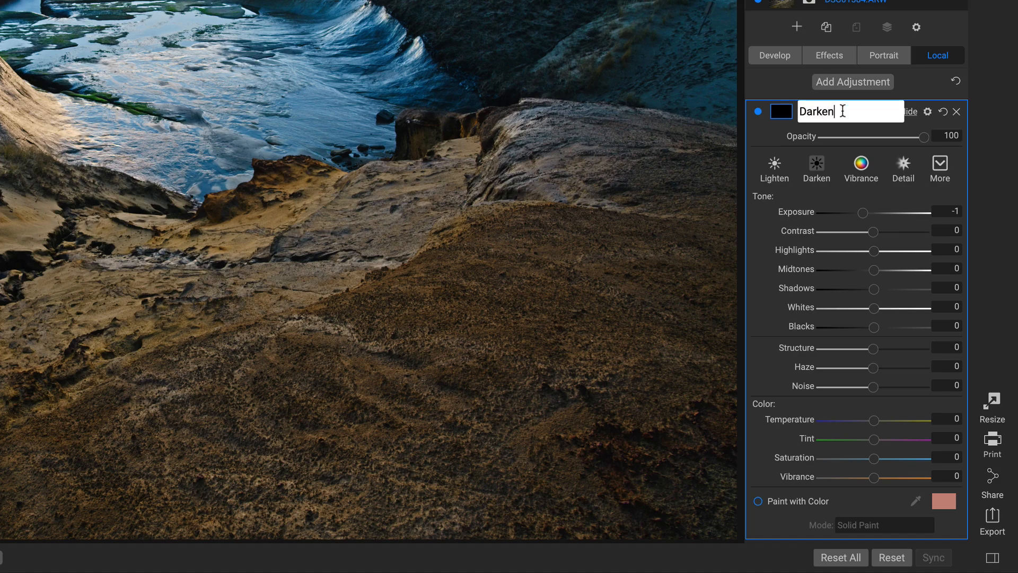
pyautogui.press('Return')
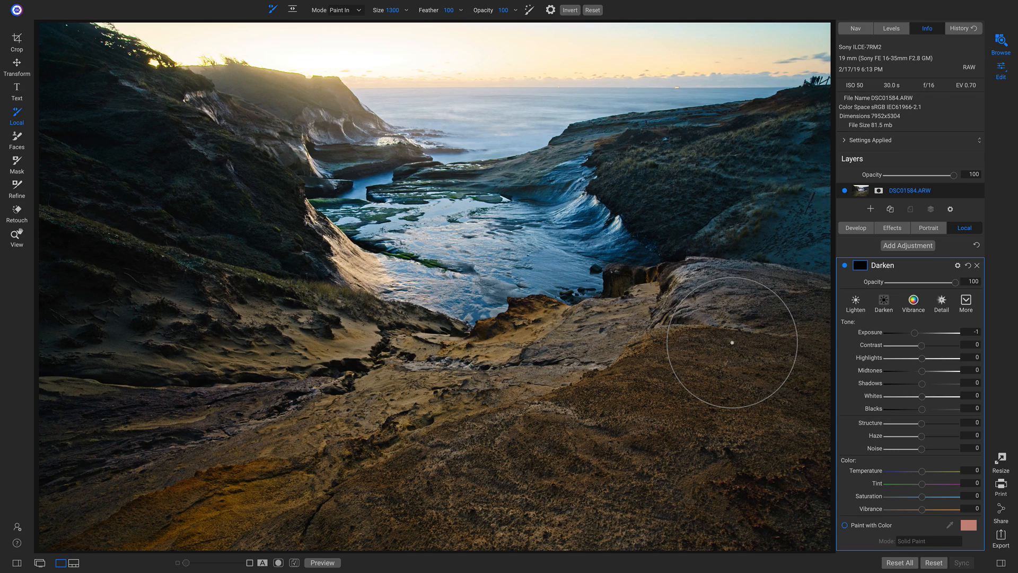
# Shrink the brush to 500 and paint Darken over the left hillside and sandy slope
pyautogui.press('[')
pyautogui.press('[')
pyautogui.press('[')
pyautogui.press('[')
pyautogui.press('[')
pyautogui.press('[')
pyautogui.press('[')
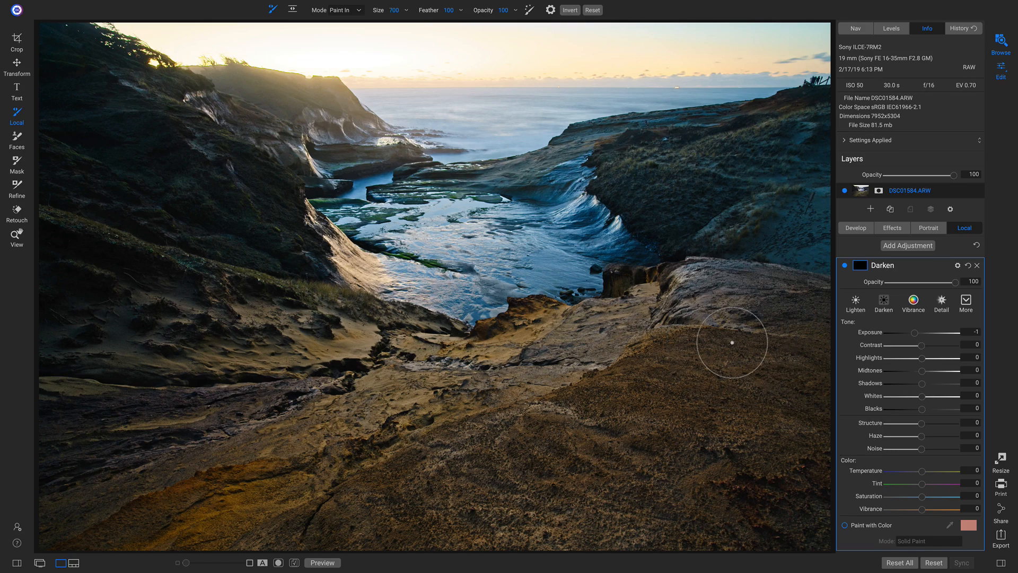
pyautogui.press('[')
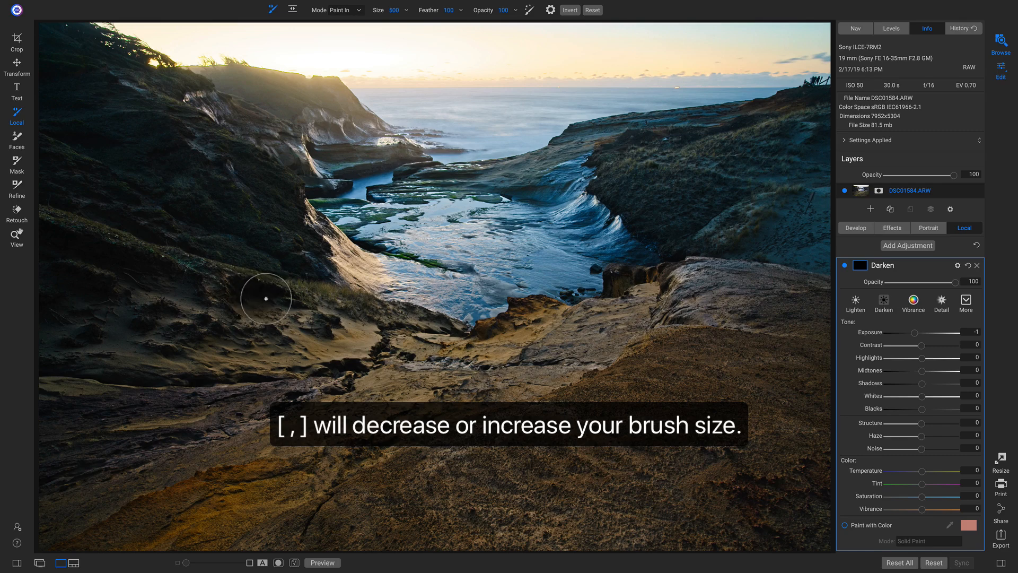
pyautogui.moveTo(262, 296); pyautogui.dragTo(305, 308)
pyautogui.moveTo(177, 290)
pyautogui.mouseDown()
pyautogui.moveTo(91, 242)
pyautogui.moveTo(29, 232)
pyautogui.moveTo(60, 302)
pyautogui.moveTo(53, 309)
pyautogui.moveTo(100, 289)
pyautogui.mouseUp()
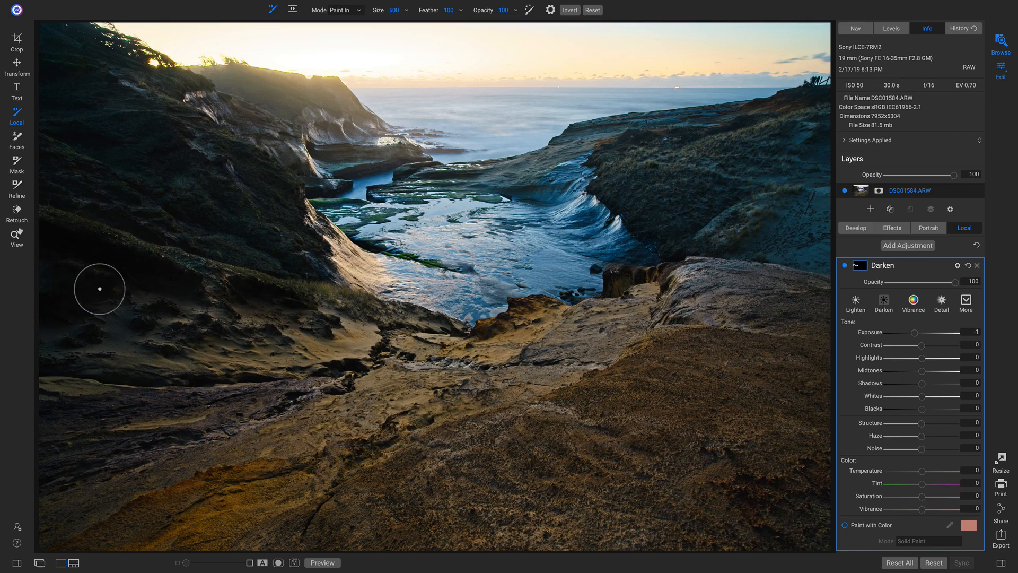
pyautogui.click(163, 310)
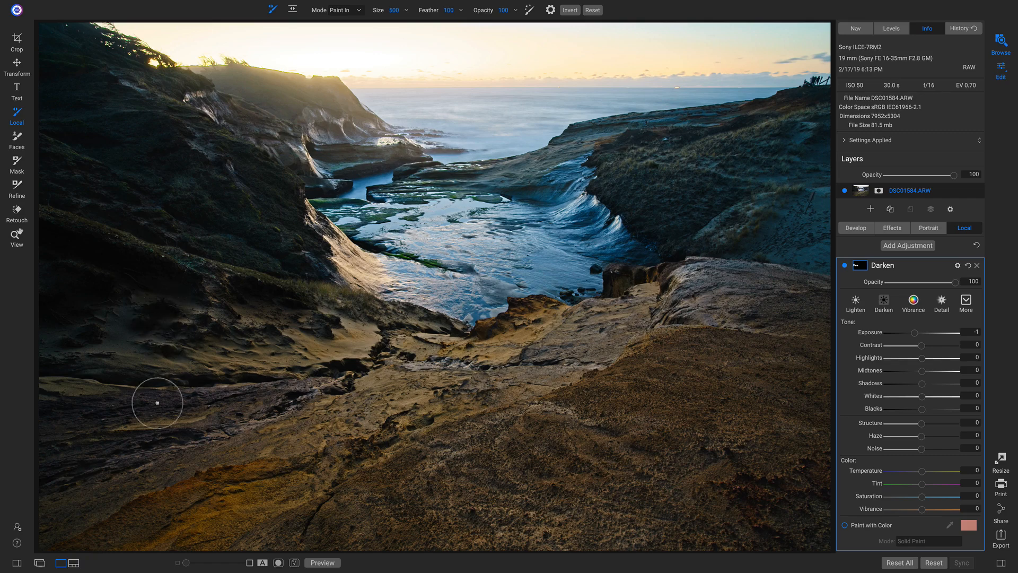
# Paint Darken along the rock ledge at size 350 and the upper right hillside at 150
pyautogui.press('[')
pyautogui.press('[')
pyautogui.press('[')
pyautogui.moveTo(44, 375)
pyautogui.mouseDown()
pyautogui.moveTo(331, 376)
pyautogui.moveTo(420, 330)
pyautogui.moveTo(573, 324)
pyautogui.moveTo(539, 317)
pyautogui.moveTo(620, 286)
pyautogui.moveTo(693, 230)
pyautogui.moveTo(678, 246)
pyautogui.moveTo(743, 177)
pyautogui.moveTo(782, 113)
pyautogui.moveTo(700, 125)
pyautogui.mouseUp()
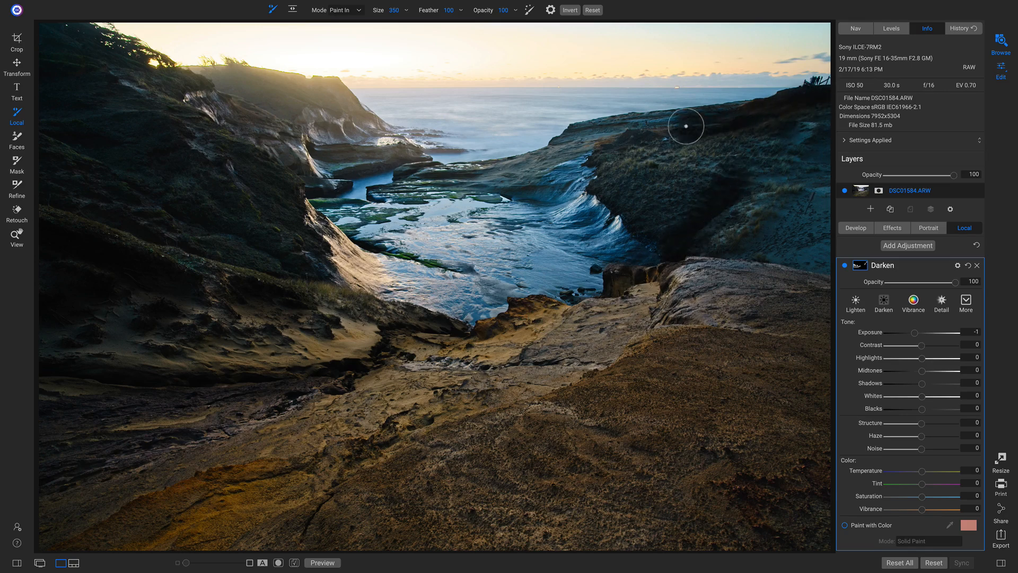
pyautogui.press('[')
pyautogui.press('[')
pyautogui.press('[')
pyautogui.press('[')
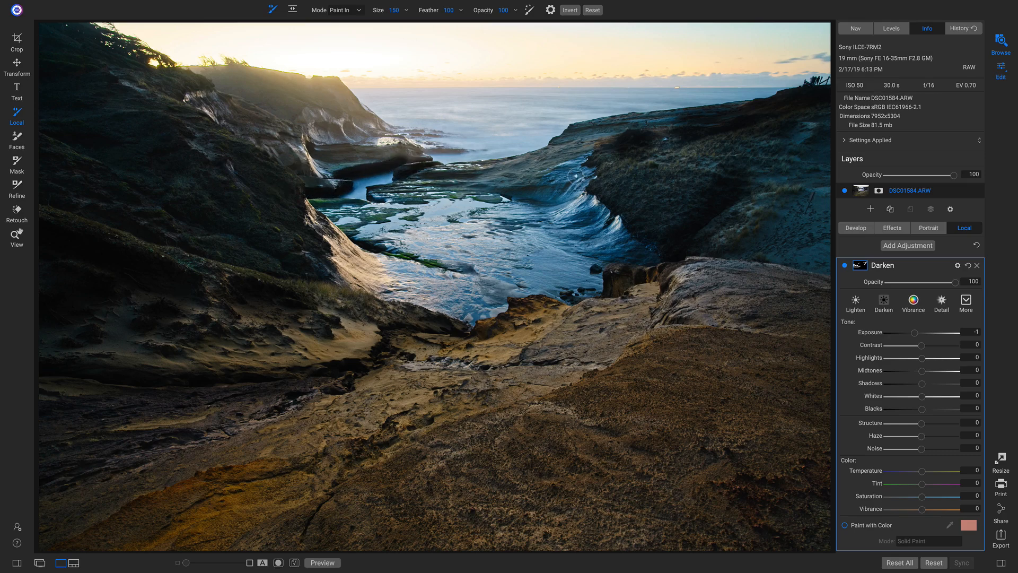
pyautogui.moveTo(829, 131)
pyautogui.mouseDown()
pyautogui.moveTo(784, 131)
pyautogui.moveTo(832, 112)
pyautogui.moveTo(827, 147)
pyautogui.mouseUp()
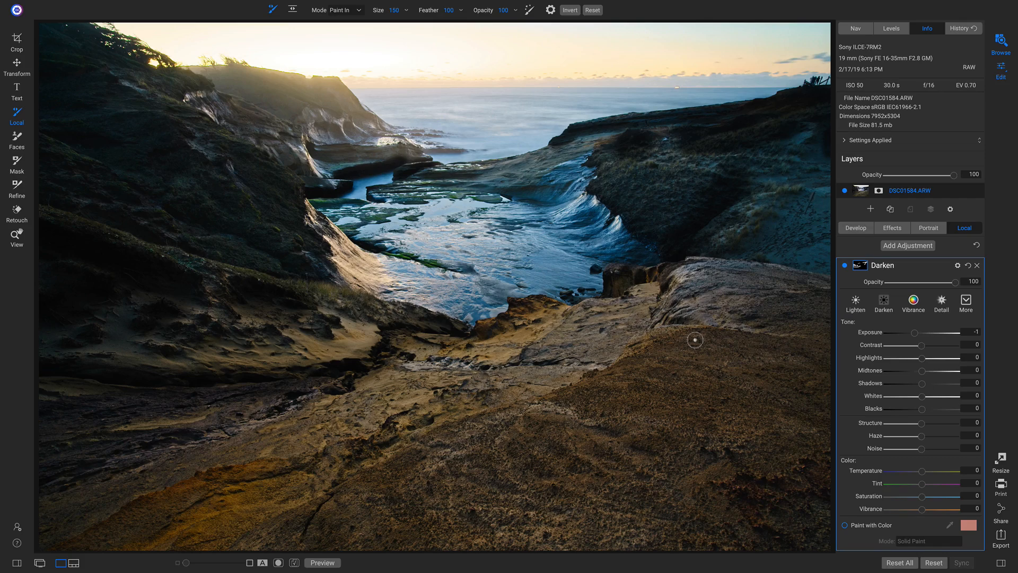
# Enlarge the brush to 800–900 and darken the foreground from bottom centre to right
pyautogui.press(']')
pyautogui.press(']')
pyautogui.press(']')
pyautogui.press(']')
pyautogui.press(']')
pyautogui.press(']')
pyautogui.press(']')
pyautogui.press(']')
pyautogui.moveTo(308, 542)
pyautogui.mouseDown()
pyautogui.moveTo(435, 477)
pyautogui.moveTo(554, 443)
pyautogui.moveTo(654, 404)
pyautogui.moveTo(672, 386)
pyautogui.moveTo(583, 437)
pyautogui.moveTo(636, 416)
pyautogui.moveTo(705, 361)
pyautogui.moveTo(702, 330)
pyautogui.moveTo(687, 349)
pyautogui.moveTo(699, 301)
pyautogui.moveTo(712, 294)
pyautogui.moveTo(809, 311)
pyautogui.moveTo(832, 338)
pyautogui.moveTo(809, 376)
pyautogui.moveTo(719, 416)
pyautogui.moveTo(738, 429)
pyautogui.moveTo(784, 426)
pyautogui.moveTo(805, 455)
pyautogui.moveTo(794, 515)
pyautogui.moveTo(670, 539)
pyautogui.moveTo(504, 545)
pyautogui.moveTo(346, 571)
pyautogui.moveTo(377, 548)
pyautogui.moveTo(558, 486)
pyautogui.moveTo(687, 448)
pyautogui.moveTo(784, 435)
pyautogui.moveTo(645, 517)
pyautogui.moveTo(731, 459)
pyautogui.moveTo(631, 423)
pyautogui.moveTo(567, 425)
pyautogui.moveTo(328, 533)
pyautogui.moveTo(454, 491)
pyautogui.mouseUp()
pyautogui.press(']')
# At brush size 300, darken the bank edge by the wave, upper-left ridge and cliff slopes
pyautogui.press('[')
pyautogui.press('[')
pyautogui.press('[')
pyautogui.press('[')
pyautogui.press('[')
pyautogui.press('[')
pyautogui.press('[')
pyautogui.press('[')
pyautogui.press('[')
pyautogui.press('[')
pyautogui.press('[')
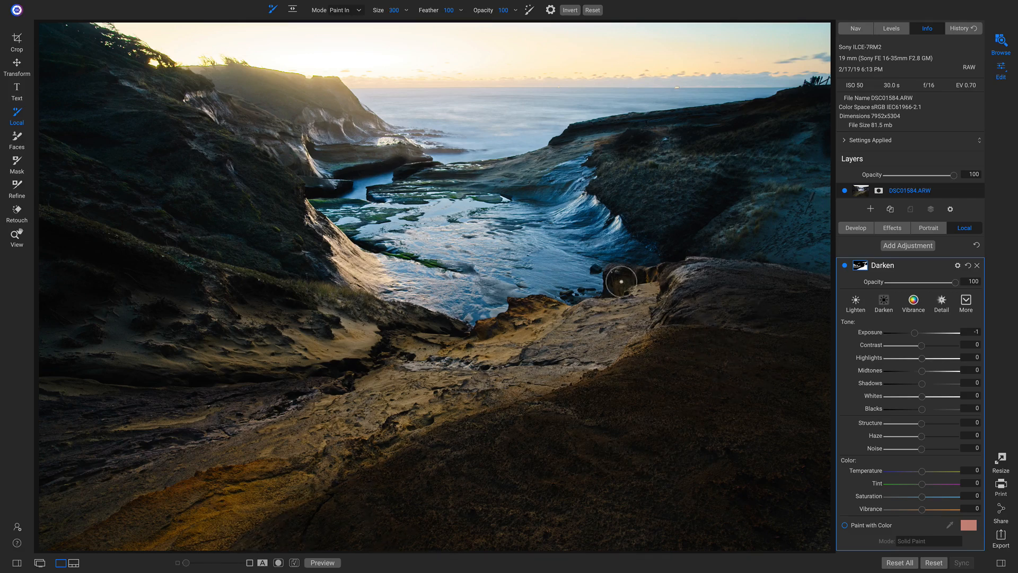
pyautogui.press('[')
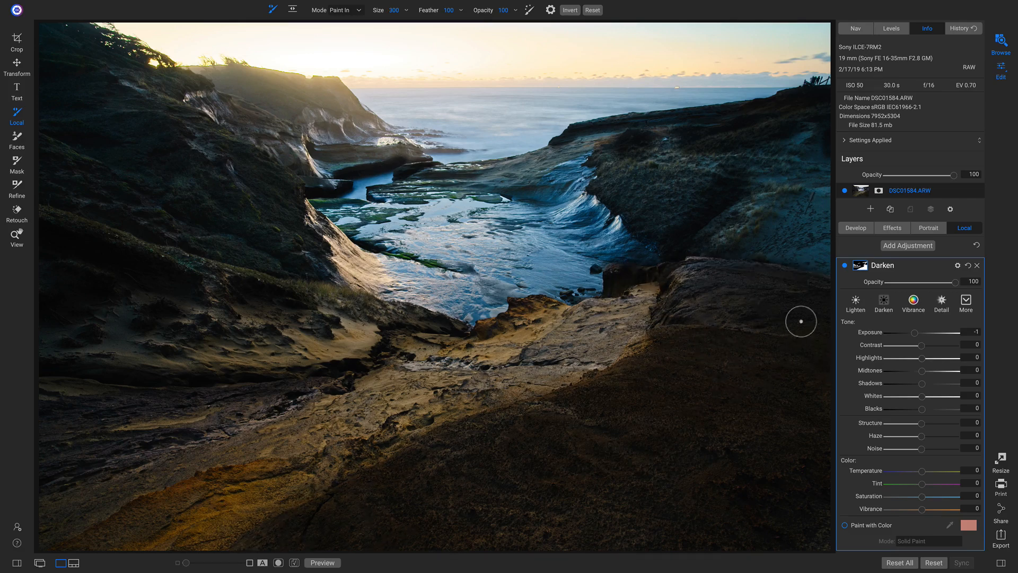
pyautogui.moveTo(667, 246)
pyautogui.mouseDown()
pyautogui.moveTo(625, 217)
pyautogui.moveTo(597, 156)
pyautogui.mouseUp()
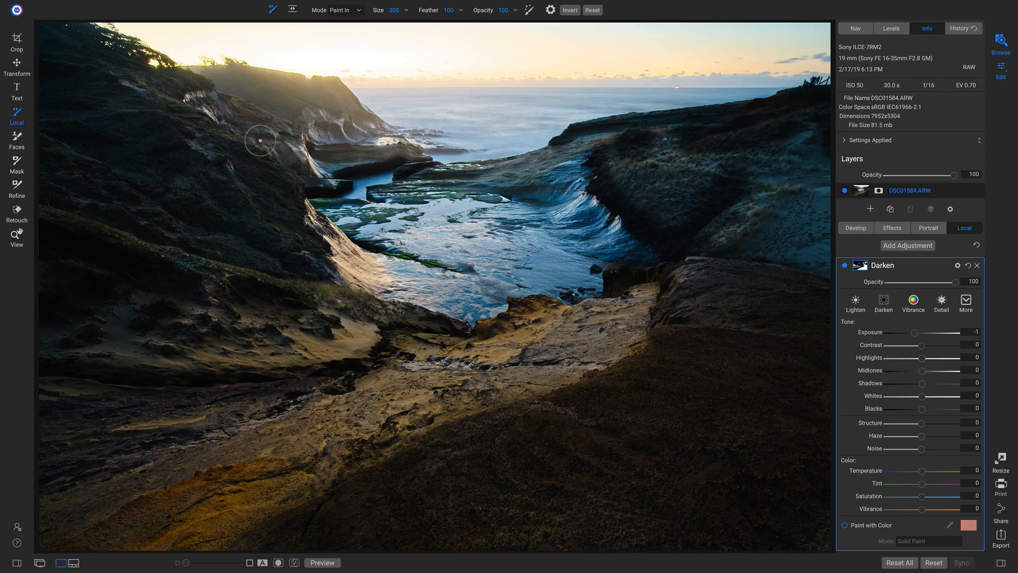
pyautogui.moveTo(200, 88); pyautogui.dragTo(44, 46)
pyautogui.moveTo(237, 156)
pyautogui.mouseDown()
pyautogui.moveTo(268, 171)
pyautogui.moveTo(314, 265)
pyautogui.mouseUp()
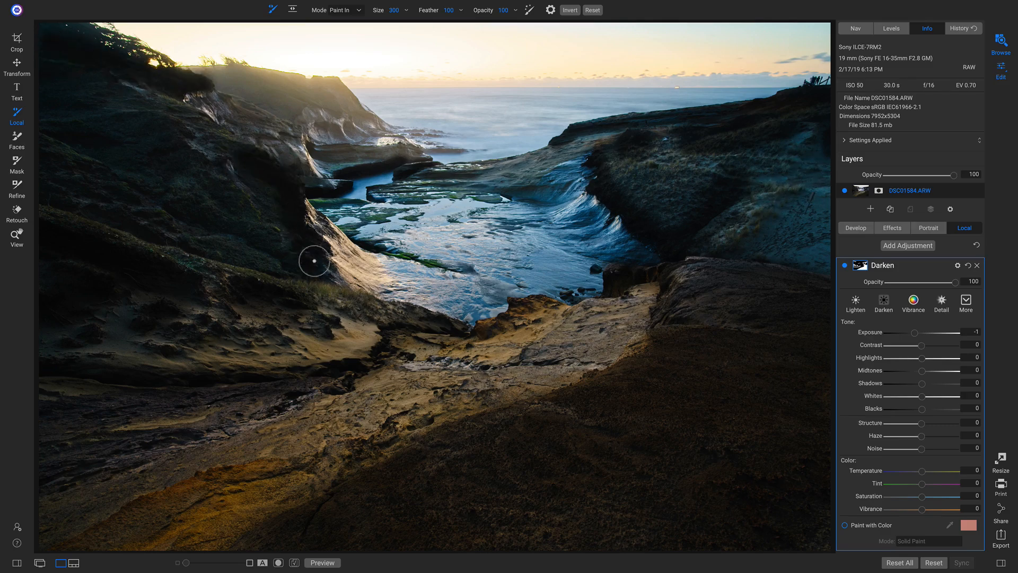
pyautogui.moveTo(189, 164); pyautogui.dragTo(289, 264)
# At size 150, darken the wave, flat rocks and rock ledge, then switch to Paint Out
pyautogui.press('[')
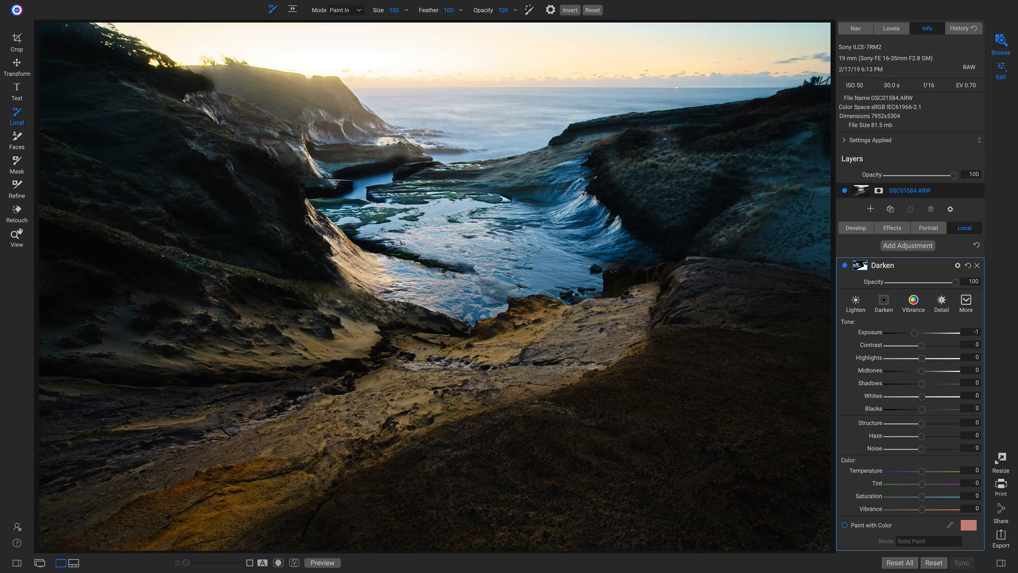
pyautogui.moveTo(520, 196)
pyautogui.mouseDown()
pyautogui.moveTo(511, 199)
pyautogui.moveTo(567, 185)
pyautogui.moveTo(553, 201)
pyautogui.mouseUp()
pyautogui.moveTo(474, 179); pyautogui.dragTo(432, 182)
pyautogui.moveTo(311, 145)
pyautogui.mouseDown()
pyautogui.moveTo(412, 154)
pyautogui.moveTo(425, 169)
pyautogui.moveTo(417, 150)
pyautogui.moveTo(349, 145)
pyautogui.moveTo(437, 162)
pyautogui.mouseUp()
pyautogui.press('x')
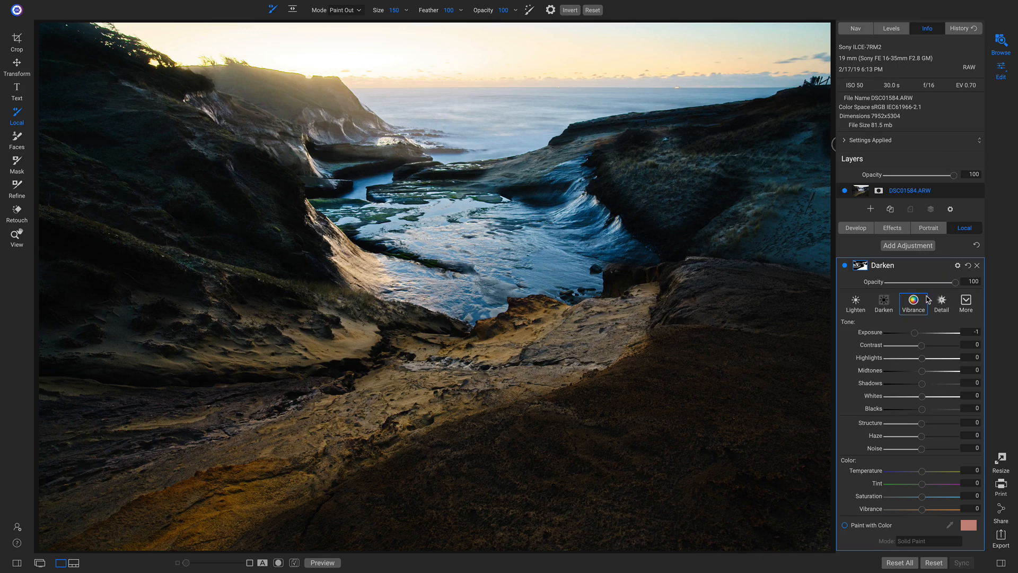
# Lower the Darken adjustment's opacity to 50 and toggle it off and on to compare
pyautogui.moveTo(955, 282); pyautogui.dragTo(942, 282)
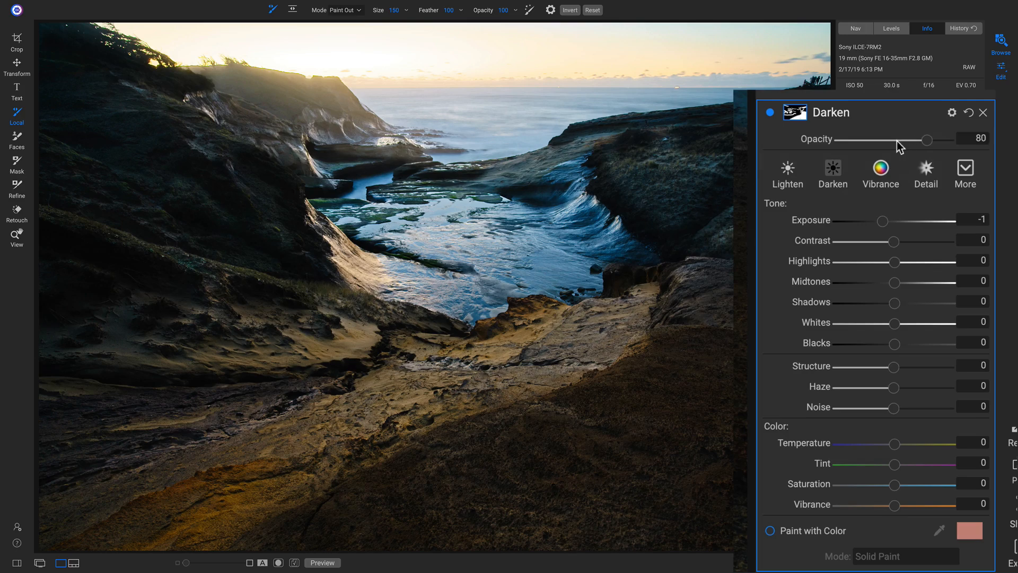
pyautogui.moveTo(898, 146)
pyautogui.mouseDown()
pyautogui.moveTo(749, 146)
pyautogui.moveTo(898, 145)
pyautogui.mouseUp()
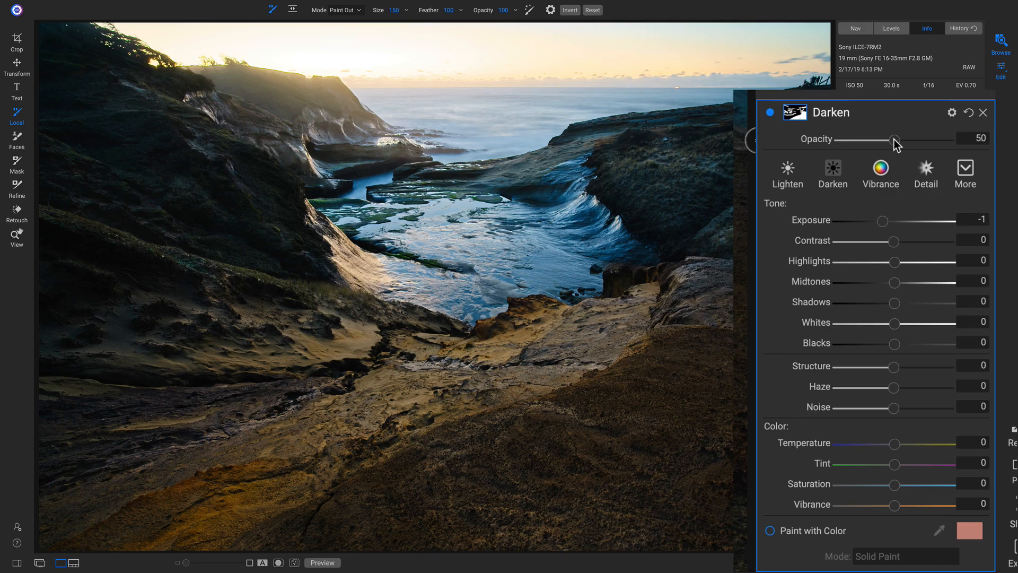
pyautogui.click(770, 112)
pyautogui.click(770, 113)
pyautogui.click(770, 113)
pyautogui.click(771, 113)
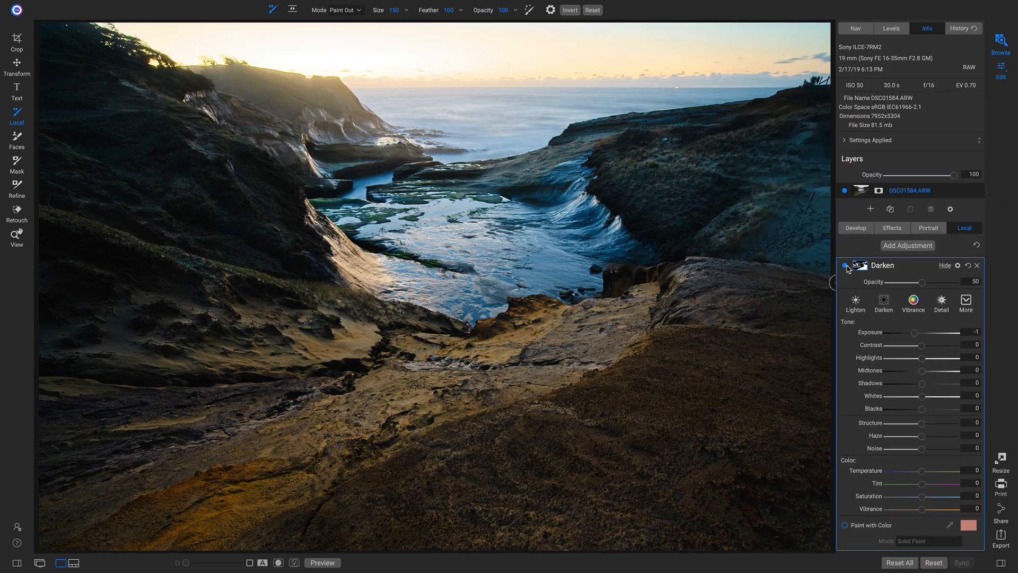
# Add a local adjustment named 'Light' with the Lighten preset (Exposure 0.6, Midtones 30)
pyautogui.click(914, 248)
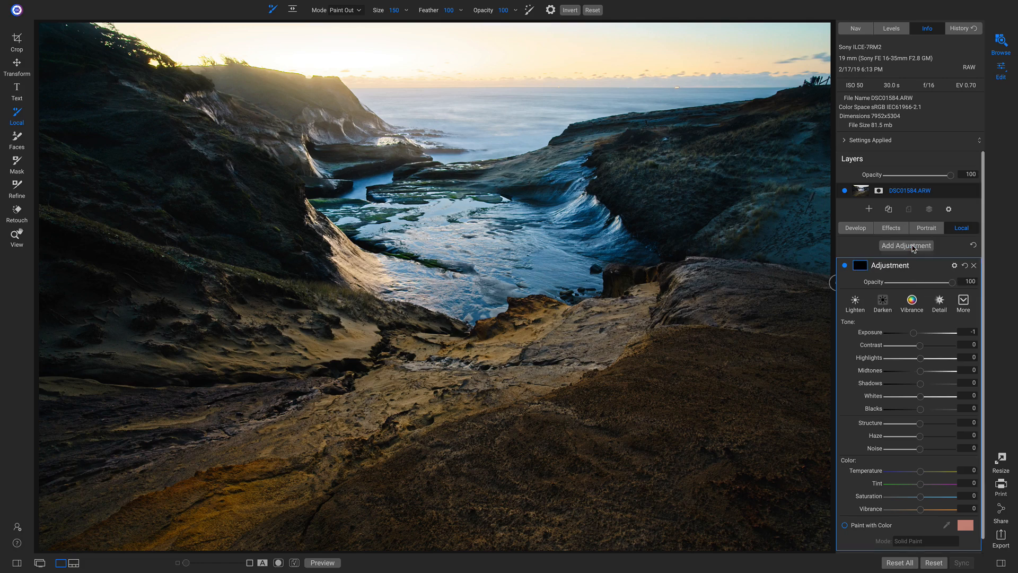
pyautogui.doubleClick(890, 265)
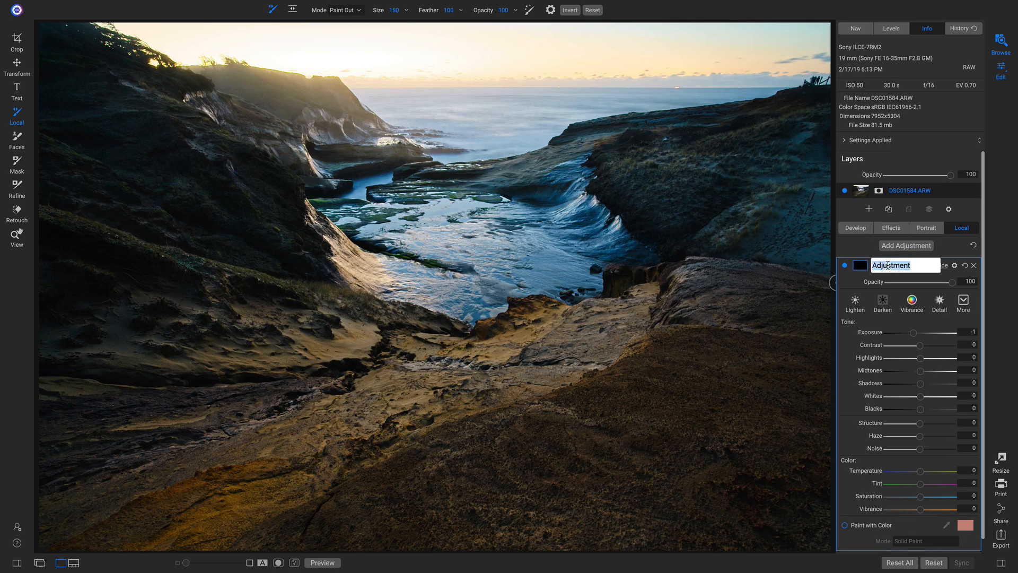
pyautogui.write('Light')
pyautogui.press('Return')
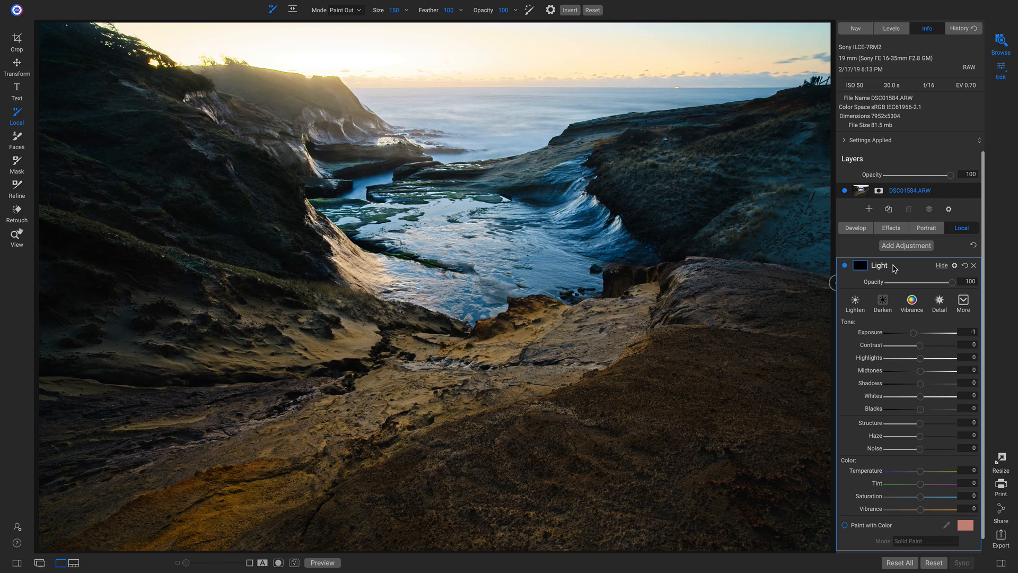
pyautogui.click(861, 305)
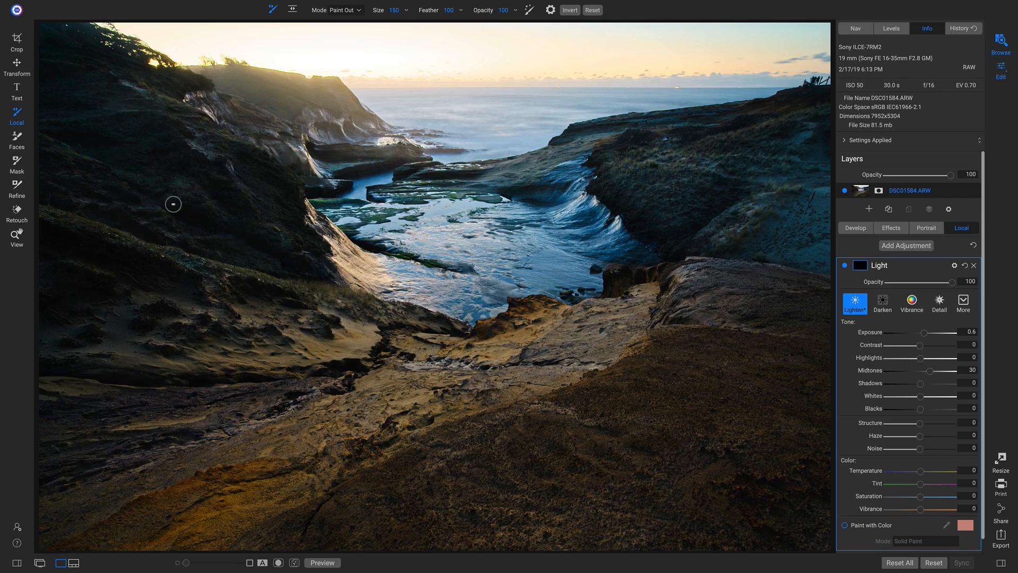
# Paint Light over the lower-left rocks, the foreground sand band and the left slope
pyautogui.press(']')
pyautogui.press(']')
pyautogui.press(']')
pyautogui.press(']')
pyautogui.press(']')
pyautogui.press(']')
pyautogui.press(']')
pyautogui.press(']')
pyautogui.press(']')
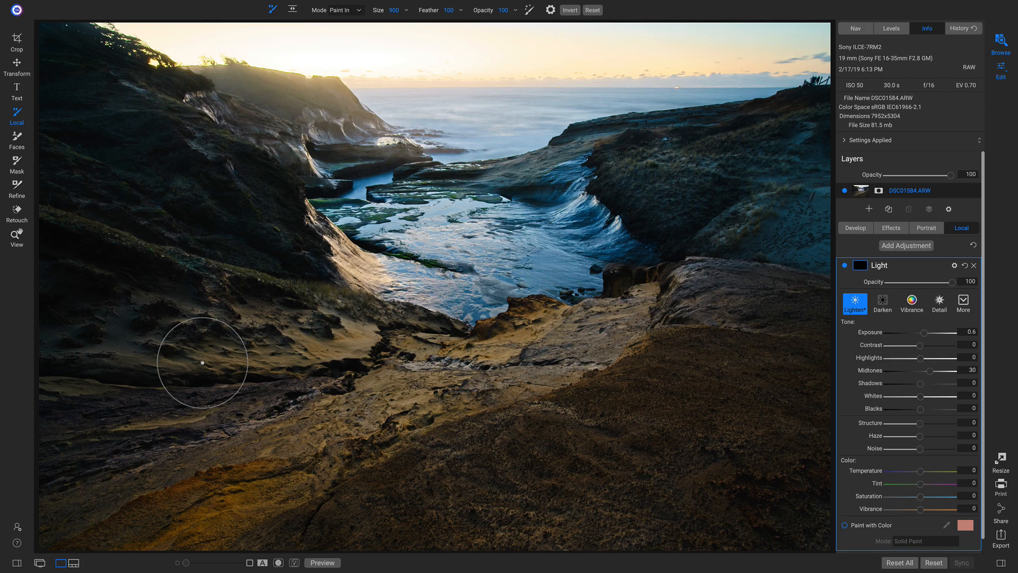
pyautogui.moveTo(98, 423)
pyautogui.mouseDown()
pyautogui.moveTo(77, 422)
pyautogui.moveTo(373, 401)
pyautogui.moveTo(421, 366)
pyautogui.moveTo(618, 324)
pyautogui.moveTo(326, 448)
pyautogui.moveTo(141, 511)
pyautogui.moveTo(27, 517)
pyautogui.moveTo(31, 467)
pyautogui.moveTo(63, 416)
pyautogui.moveTo(121, 421)
pyautogui.mouseUp()
pyautogui.press('[')
pyautogui.press('[')
pyautogui.press('[')
pyautogui.press('[')
pyautogui.press('[')
pyautogui.press('[')
pyautogui.press('[')
pyautogui.press('[')
pyautogui.press('[')
pyautogui.press('[')
pyautogui.press('[')
pyautogui.moveTo(185, 356)
pyautogui.mouseDown()
pyautogui.moveTo(287, 353)
pyautogui.moveTo(379, 259)
pyautogui.moveTo(387, 281)
pyautogui.mouseUp()
pyautogui.moveTo(220, 317); pyautogui.dragTo(206, 275)
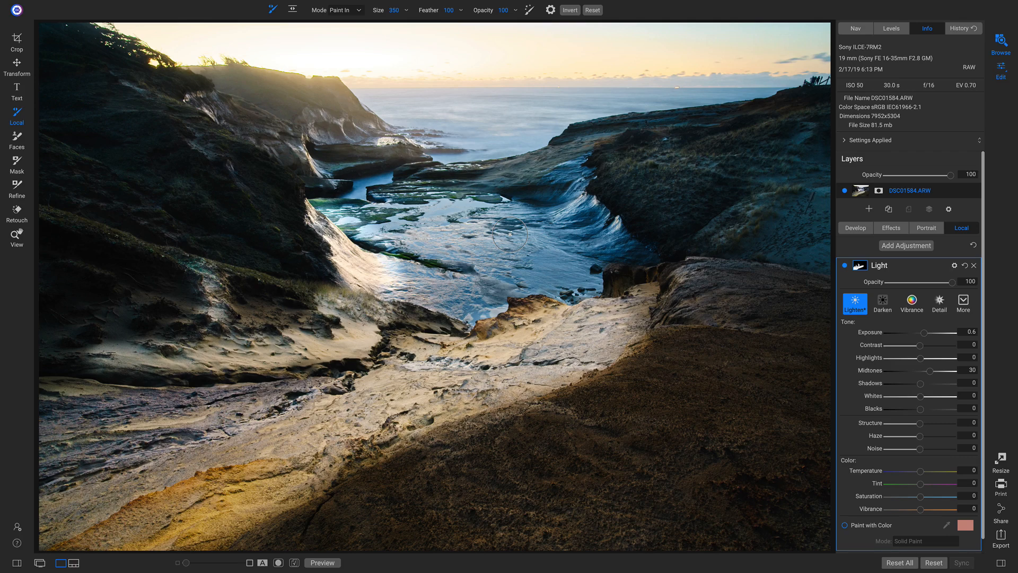
# Brighten the water along the cascade and pool, then the sky with a larger brush
pyautogui.moveTo(552, 204)
pyautogui.mouseDown()
pyautogui.moveTo(600, 210)
pyautogui.moveTo(622, 227)
pyautogui.mouseUp()
pyautogui.moveTo(501, 237)
pyautogui.mouseDown()
pyautogui.moveTo(499, 276)
pyautogui.moveTo(414, 212)
pyautogui.moveTo(356, 194)
pyautogui.moveTo(549, 128)
pyautogui.moveTo(587, 101)
pyautogui.moveTo(757, 81)
pyautogui.moveTo(504, 104)
pyautogui.moveTo(382, 99)
pyautogui.moveTo(615, 89)
pyautogui.mouseUp()
pyautogui.press(']')
pyautogui.press(']')
pyautogui.press(']')
pyautogui.press(']')
pyautogui.press(']')
pyautogui.press(']')
pyautogui.press(']')
pyautogui.press(']')
pyautogui.press(']')
pyautogui.moveTo(790, 45); pyautogui.dragTo(531, 51)
# At sizes 350 then 200, brighten the right dune hillside, left cliff face and right hillside patch
pyautogui.press('[')
pyautogui.press('[')
pyautogui.press('[')
pyautogui.press('[')
pyautogui.press('[')
pyautogui.press('[')
pyautogui.press('[')
pyautogui.press('[')
pyautogui.press('[')
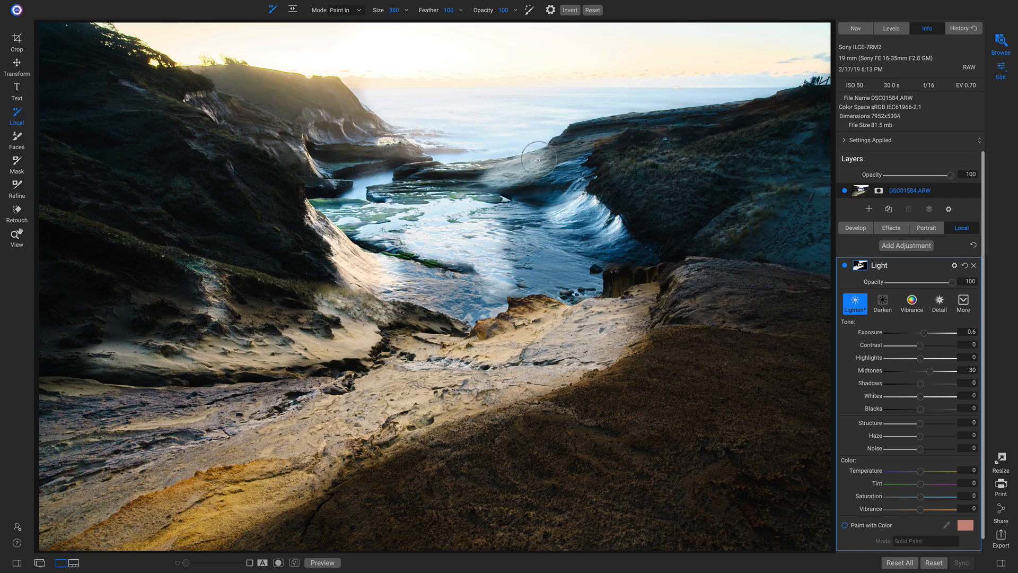
pyautogui.moveTo(637, 164)
pyautogui.mouseDown()
pyautogui.moveTo(695, 160)
pyautogui.moveTo(727, 241)
pyautogui.mouseUp()
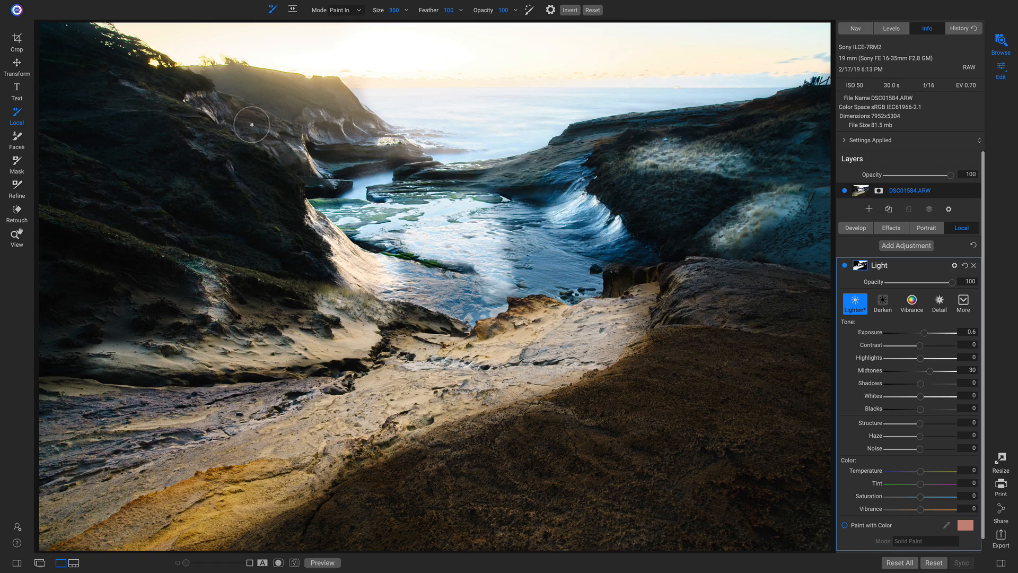
pyautogui.moveTo(258, 125); pyautogui.dragTo(307, 175)
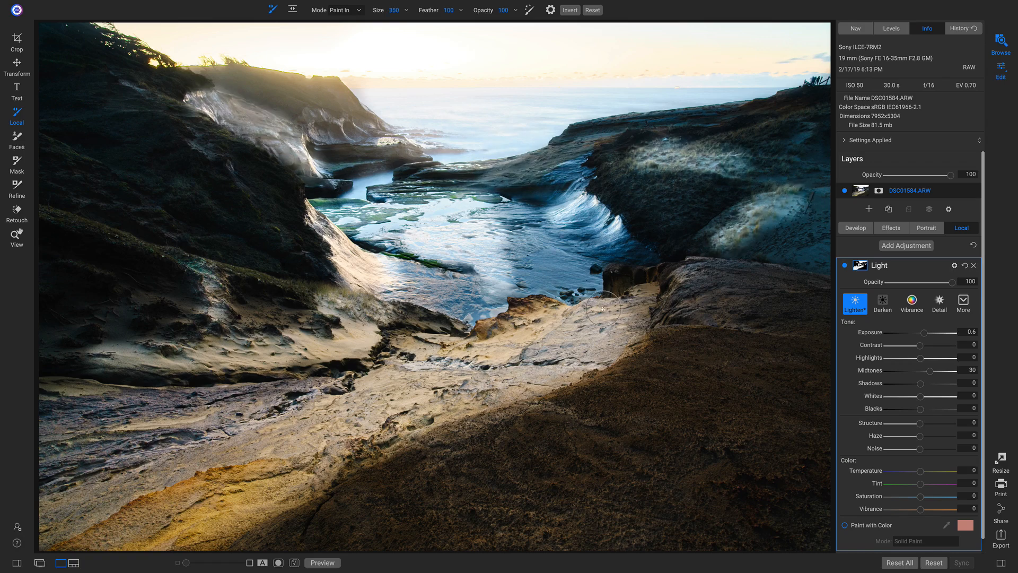
pyautogui.press('[')
pyautogui.press('[')
pyautogui.press('[')
pyautogui.moveTo(807, 131); pyautogui.dragTo(778, 152)
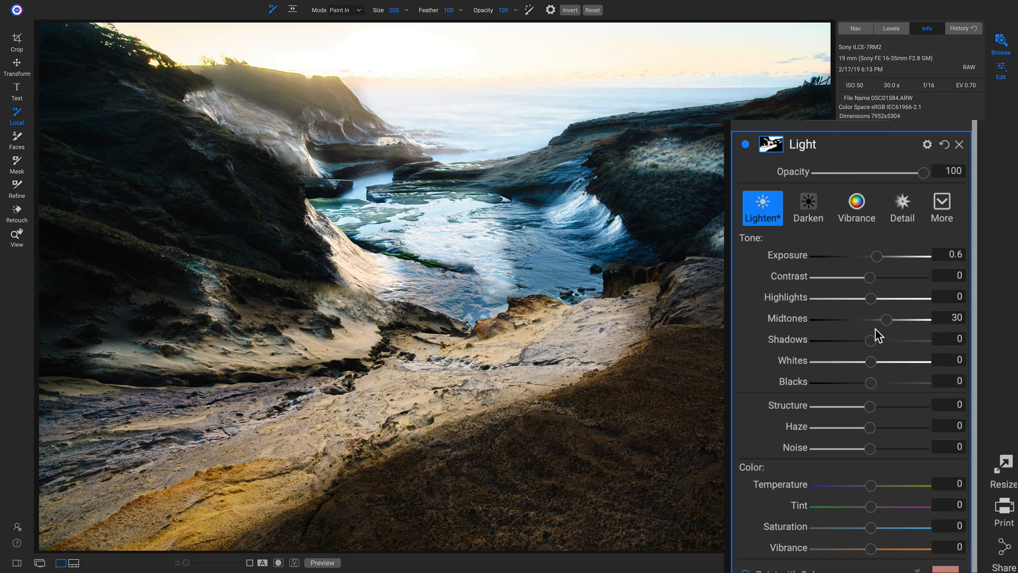
# Set the Light adjustment to Opacity 30, Midtones 17, Whites 33 and Temperature 2
pyautogui.moveTo(884, 321); pyautogui.dragTo(881, 330)
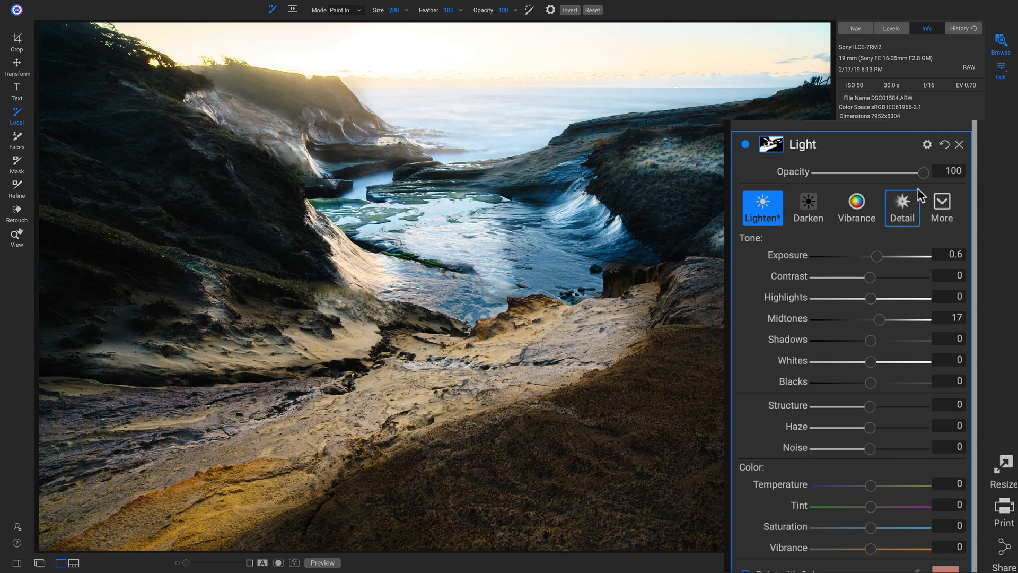
pyautogui.moveTo(923, 172); pyautogui.dragTo(730, 186)
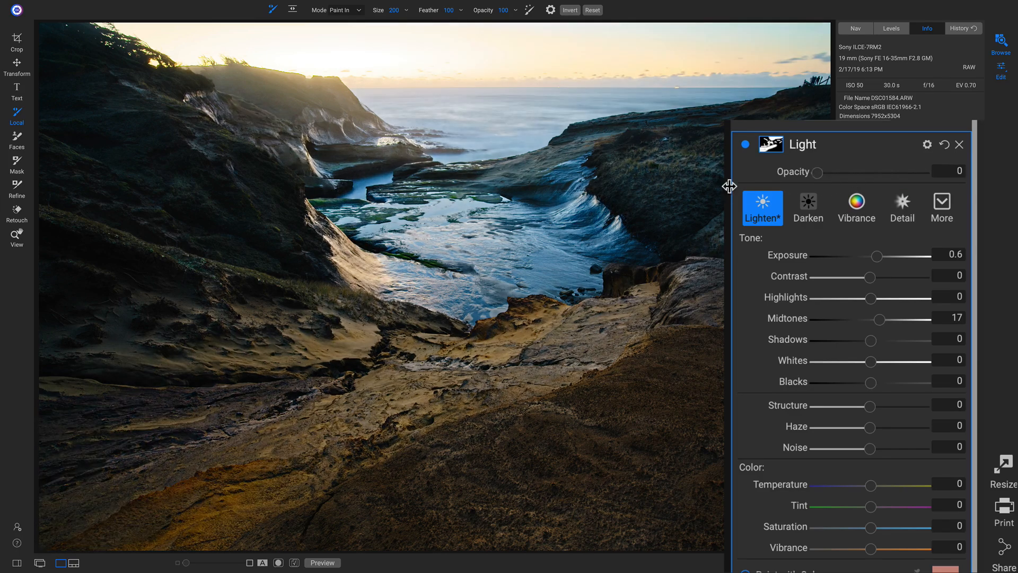
pyautogui.moveTo(820, 177); pyautogui.dragTo(848, 176)
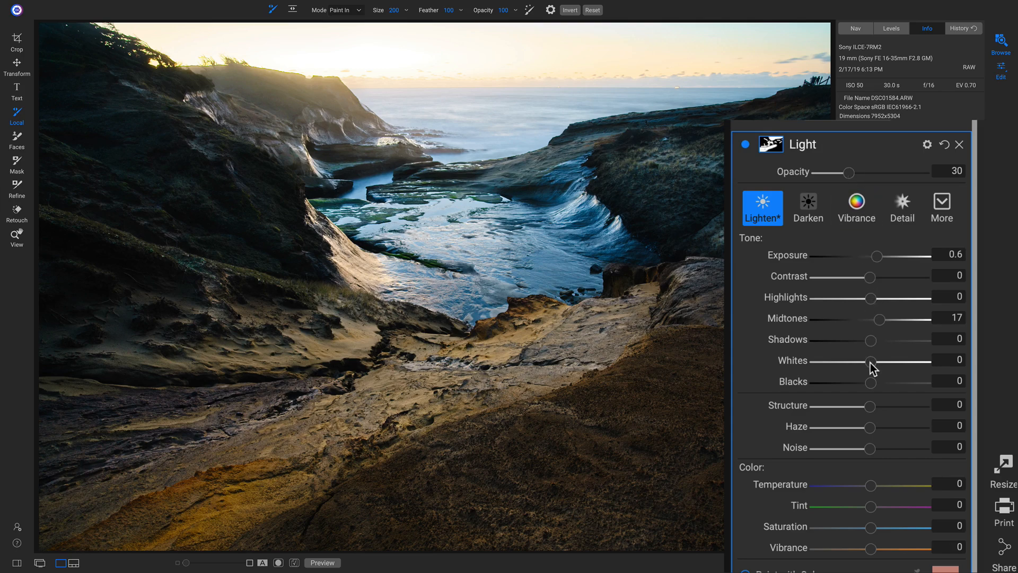
pyautogui.moveTo(876, 369); pyautogui.dragTo(890, 369)
pyautogui.scroll(-1, 893, 359)
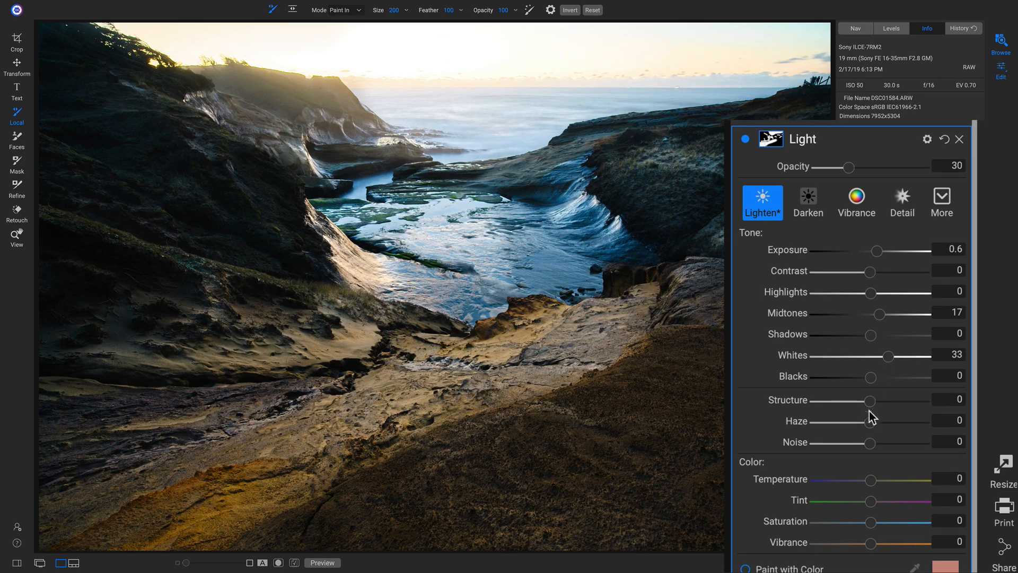
pyautogui.moveTo(871, 480); pyautogui.dragTo(872, 483)
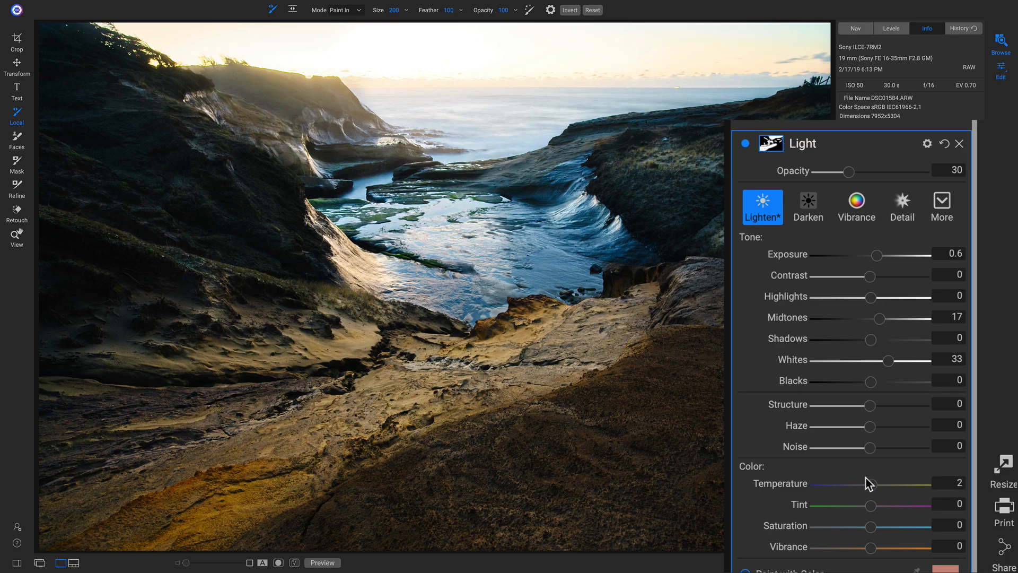
pyautogui.scroll(-1, 872, 477)
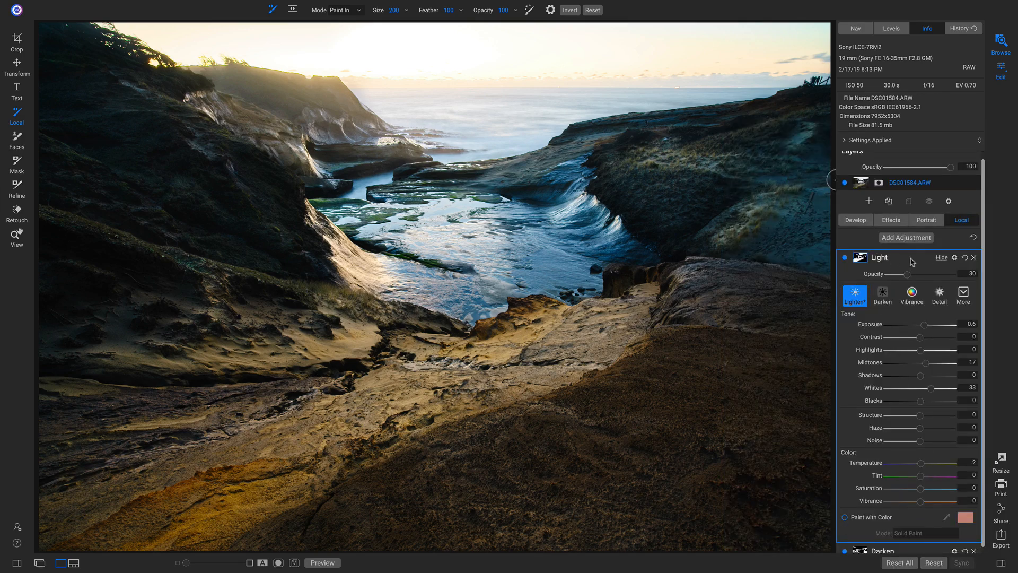
# Toggle the Light adjustment off and on twice to compare the photo with and without it
pyautogui.click(844, 258)
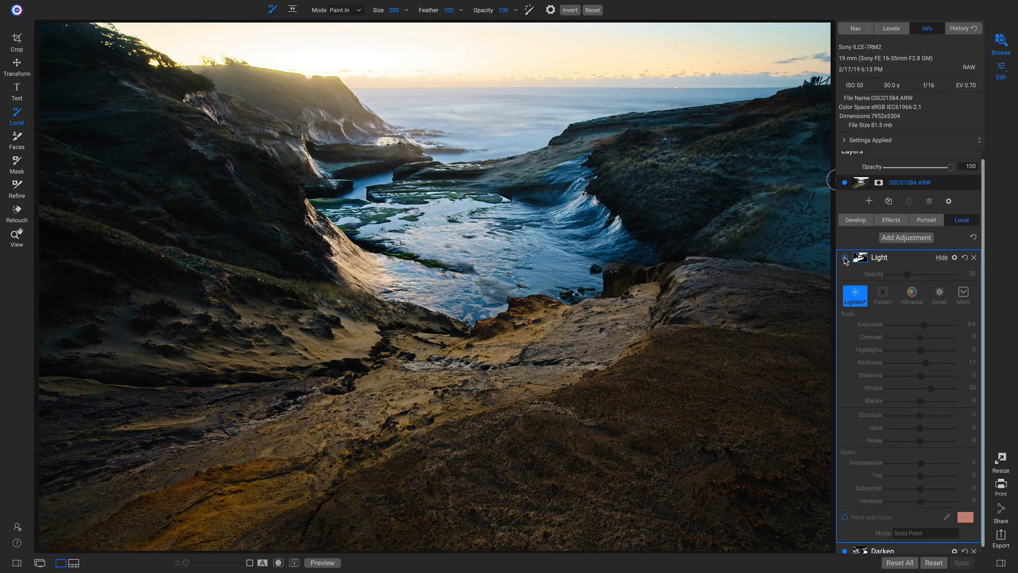
pyautogui.click(845, 258)
pyautogui.click(845, 258)
pyautogui.click(845, 258)
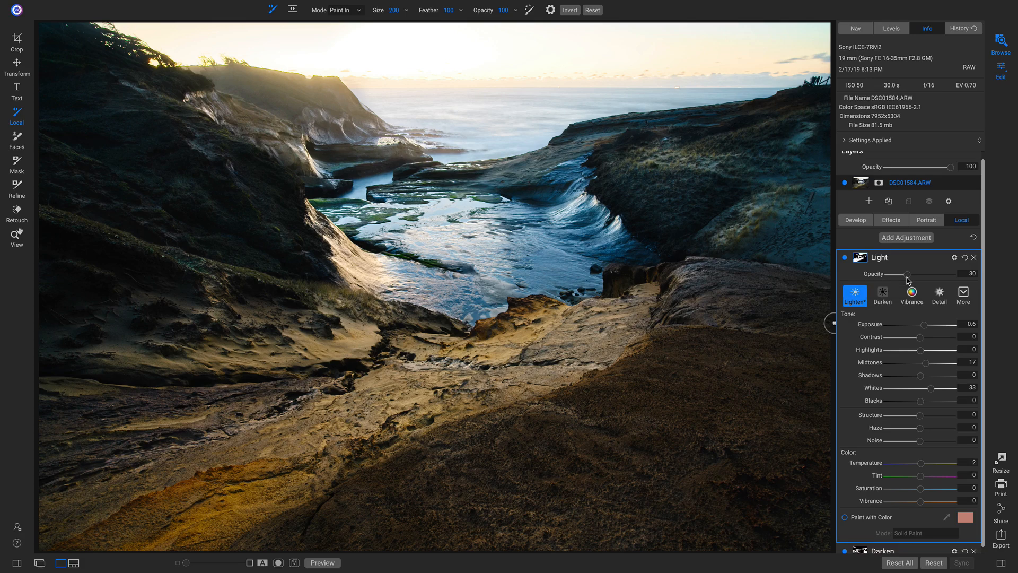
# Lower the Darken adjustment's opacity to 30
pyautogui.scroll(-1, 907, 280)
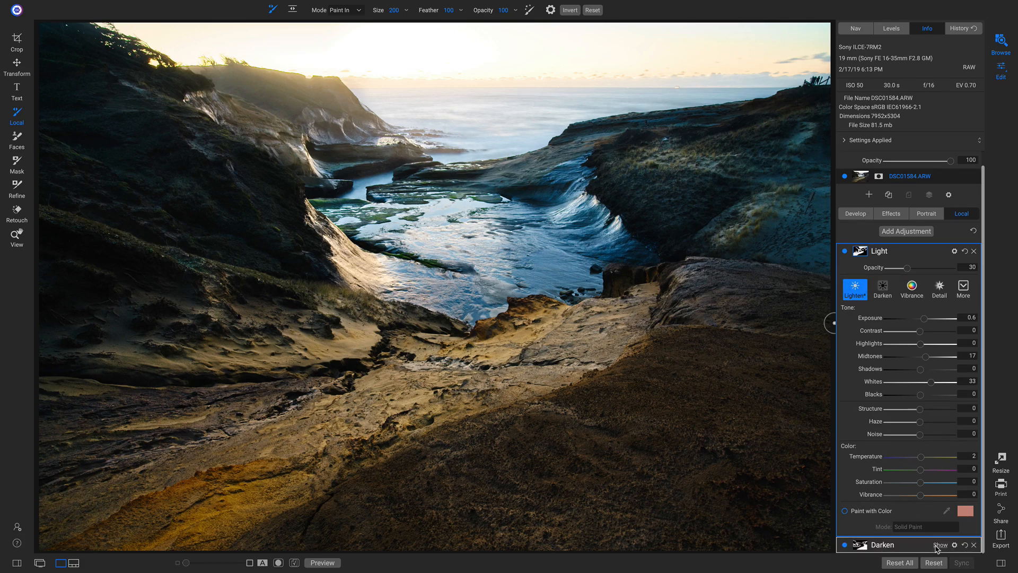
pyautogui.click(936, 547)
pyautogui.moveTo(917, 286); pyautogui.dragTo(909, 288)
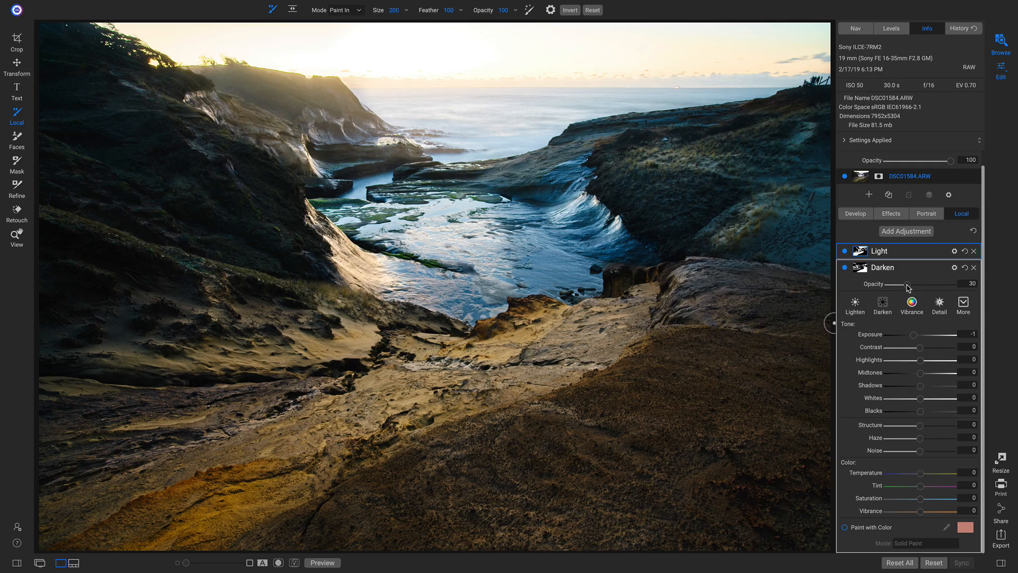
# Add a Split Tone effect with the Warm preset
pyautogui.click(891, 215)
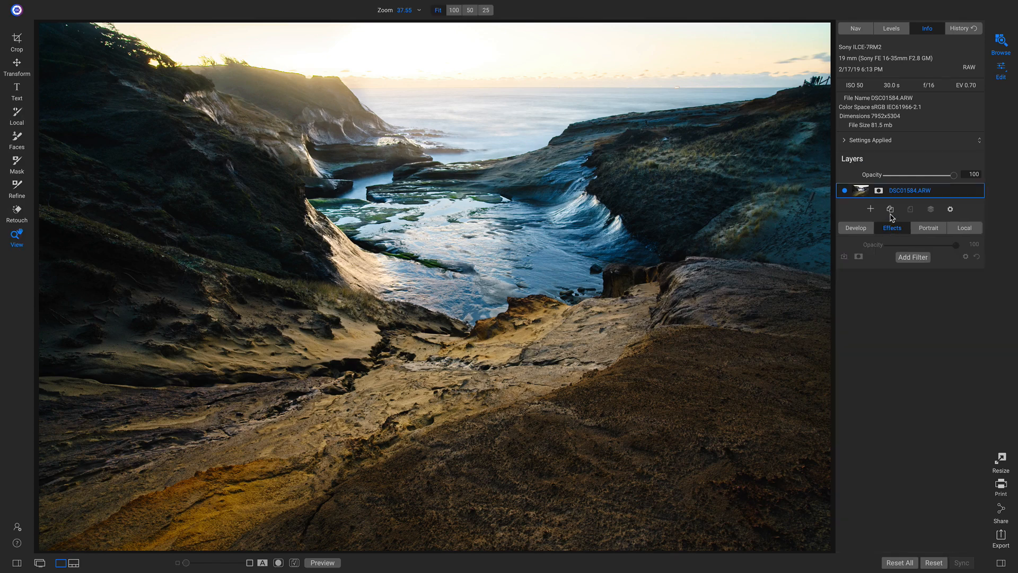
pyautogui.click(913, 259)
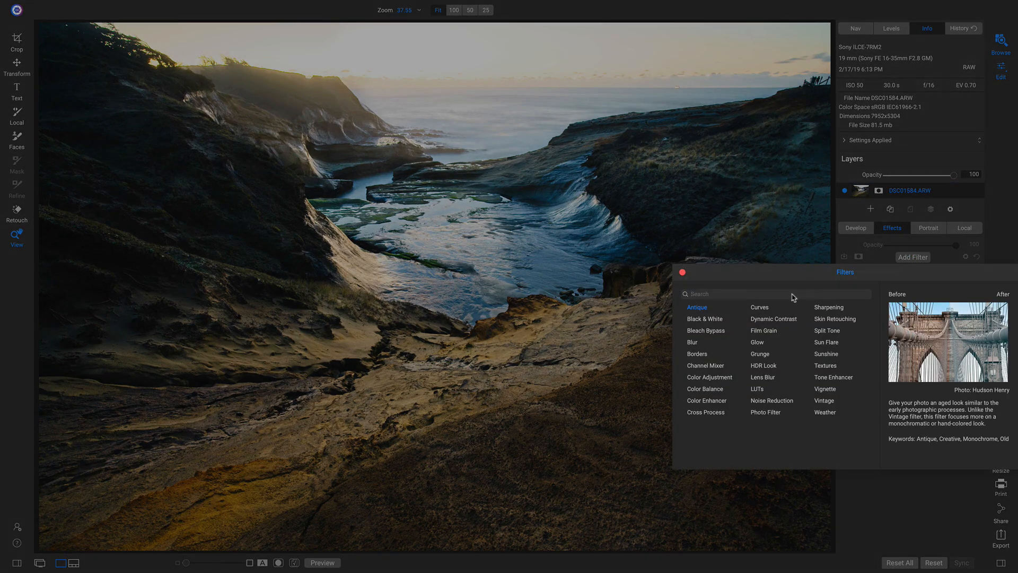
pyautogui.click(827, 331)
pyautogui.click(935, 302)
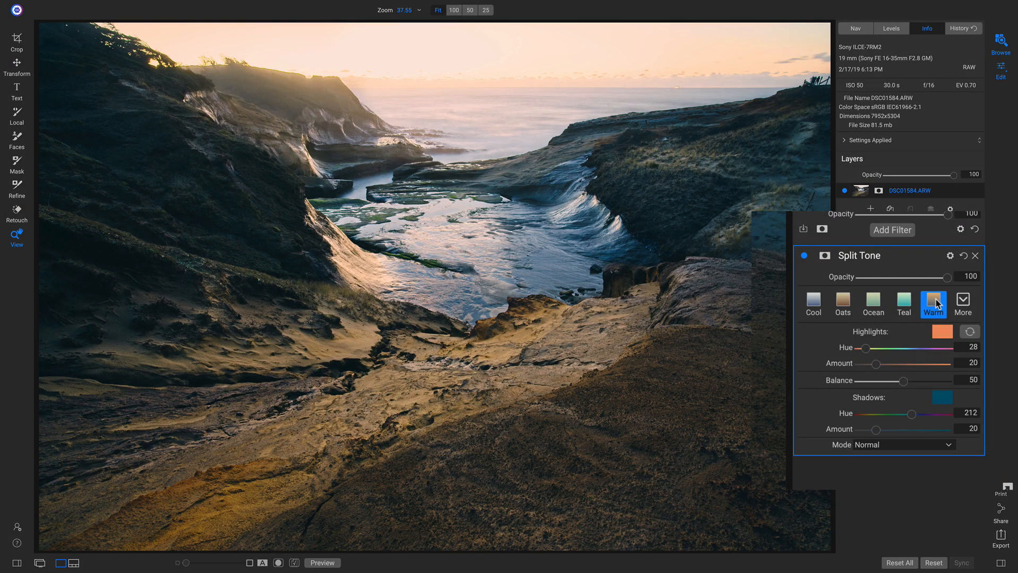
# Add a Big Softy Vignette effect, then compare the edit against the original
pyautogui.click(914, 256)
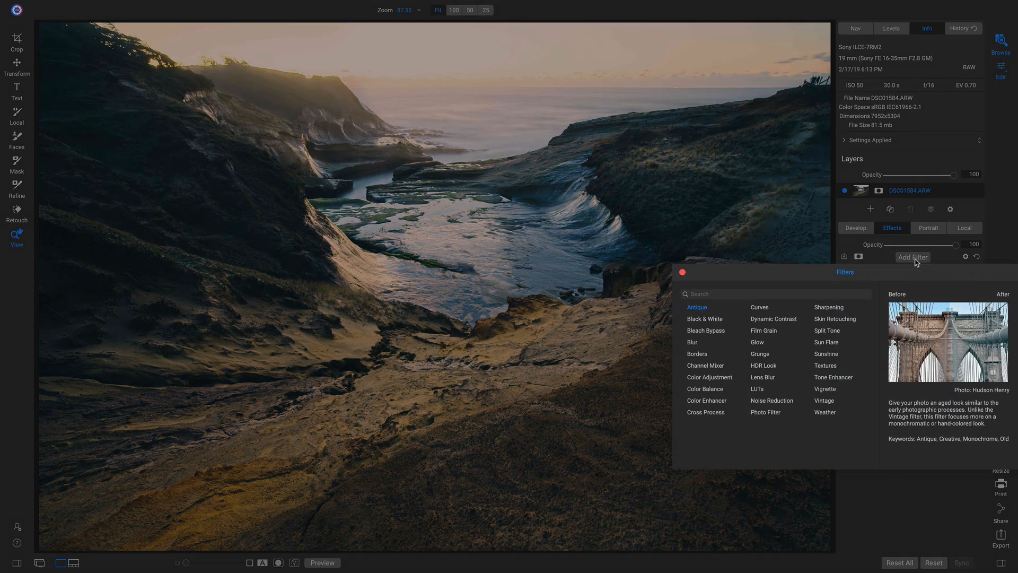
pyautogui.click(826, 389)
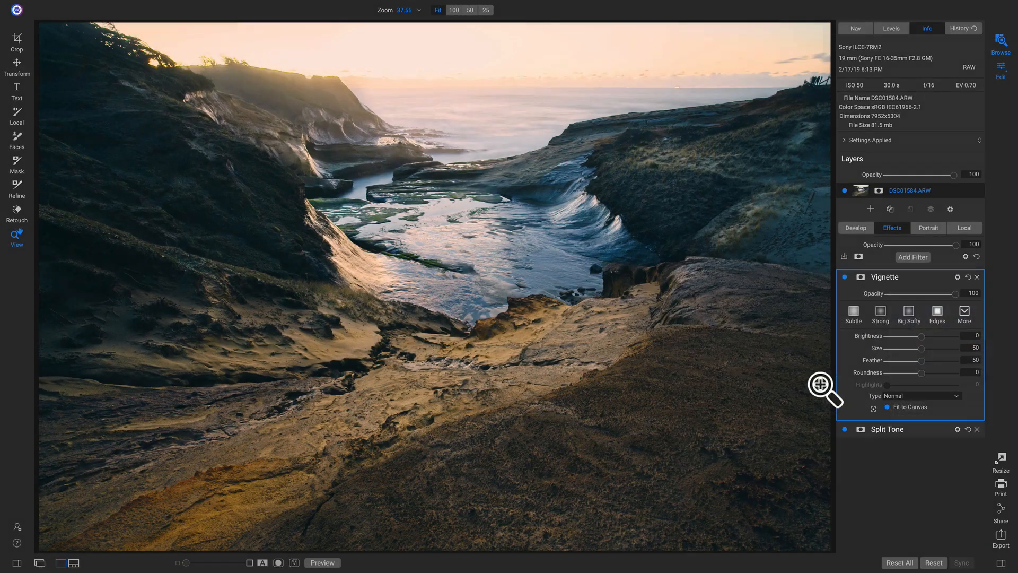
pyautogui.click(910, 316)
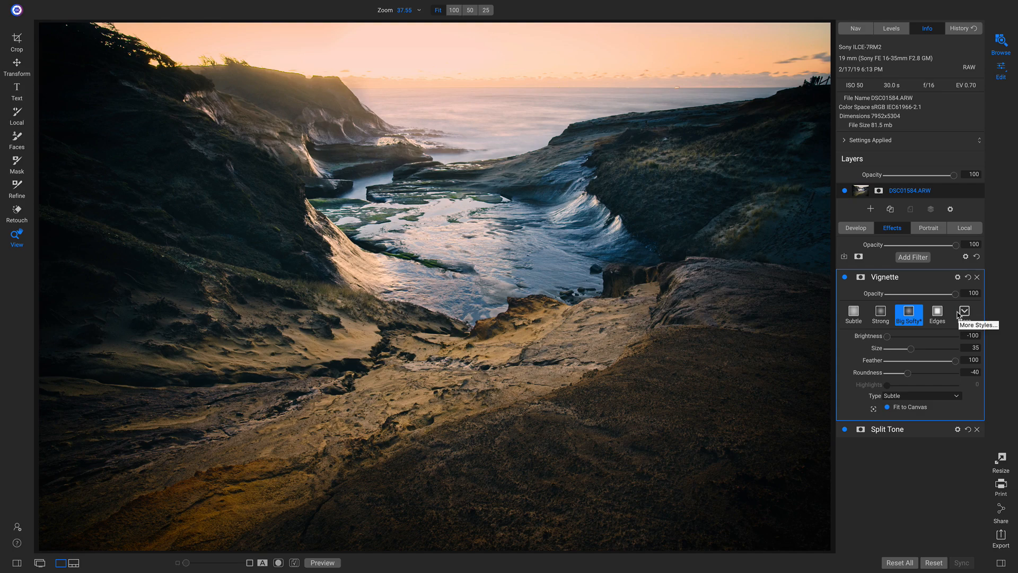
pyautogui.press('\\')
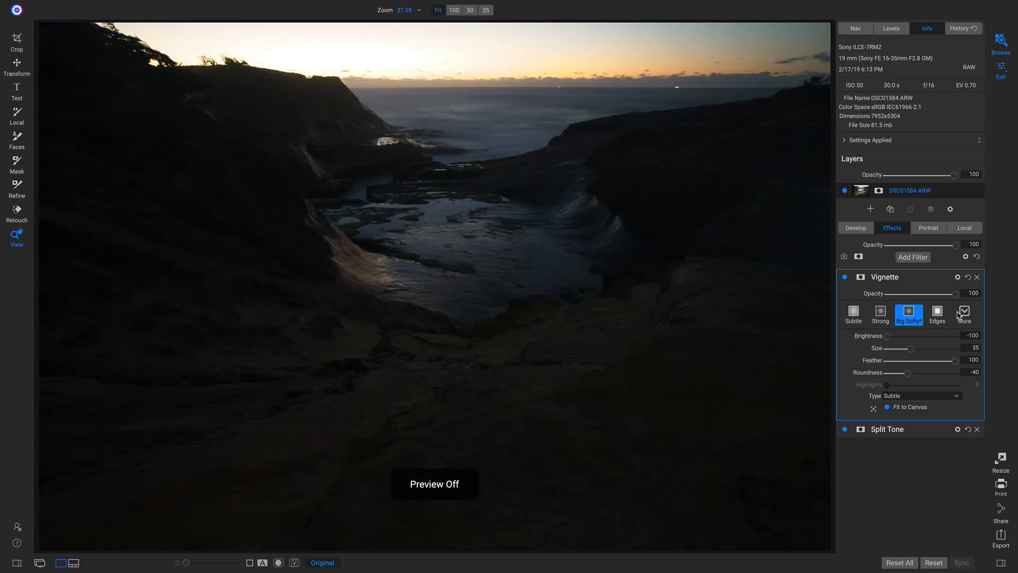
pyautogui.press('\\')
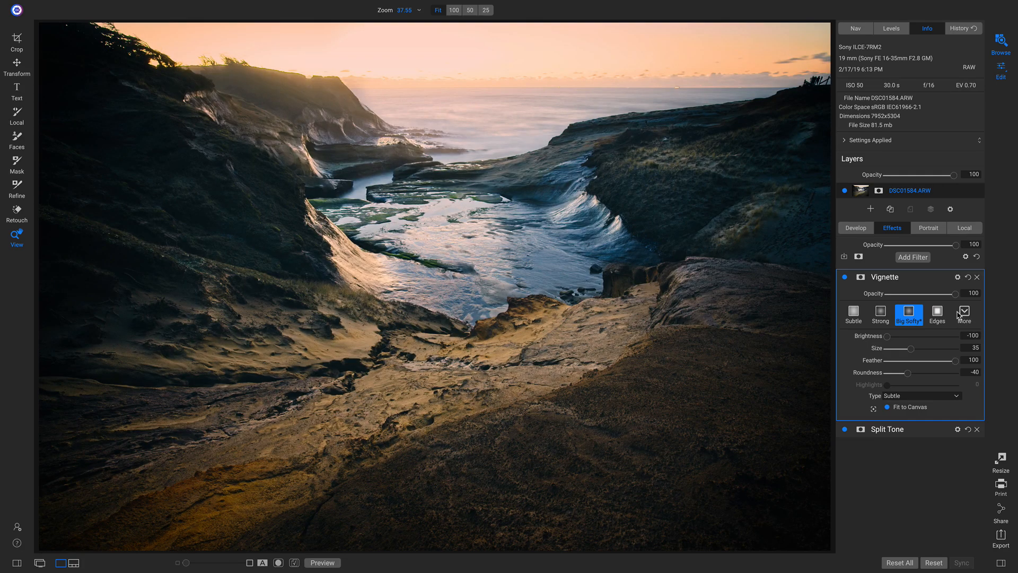